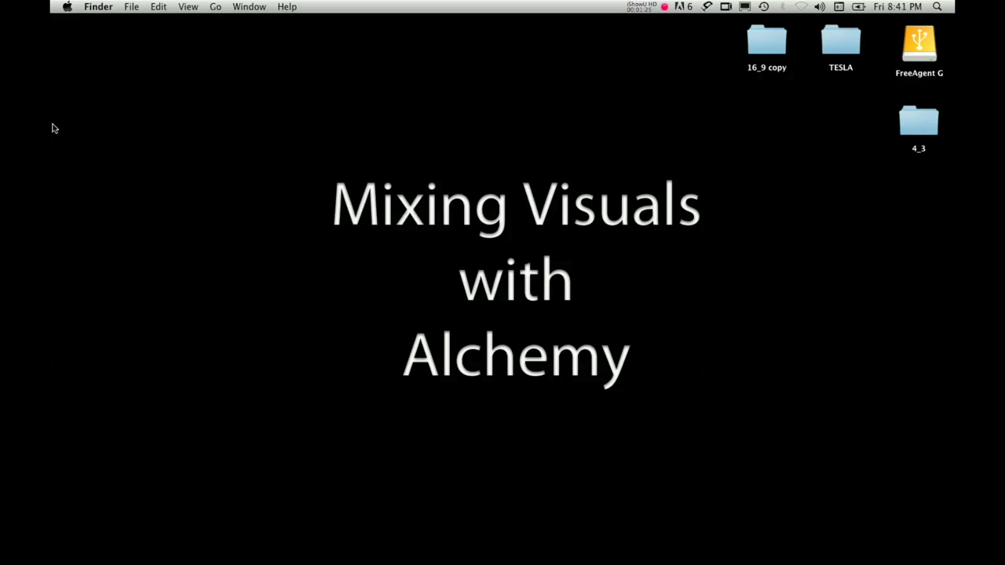
Launch Alchemy and move its empty dark red canvas window up and to the left
{"action": "mouse_move", "coordinate": [50, 125]}
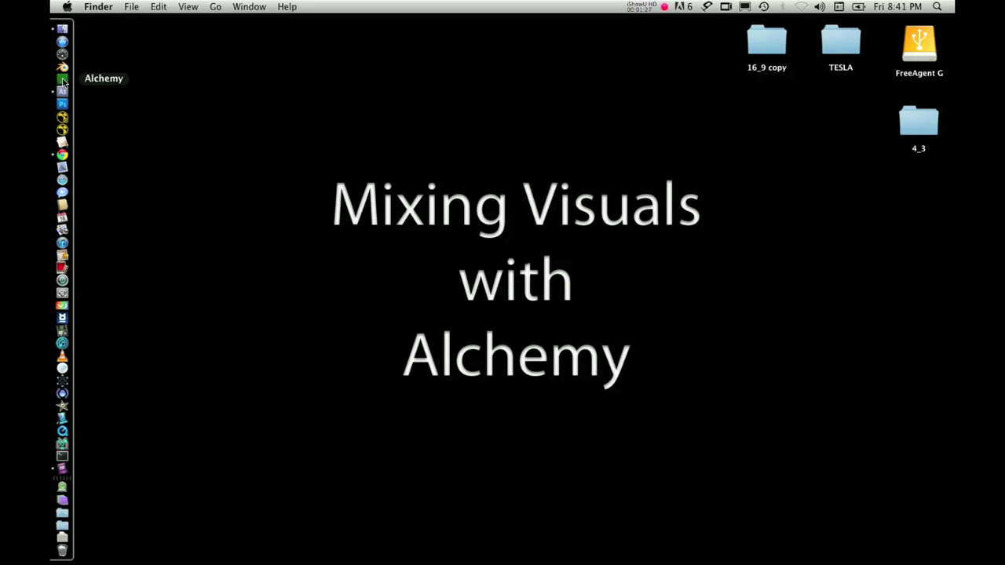
{"action": "left_click", "coordinate": [62, 80]}
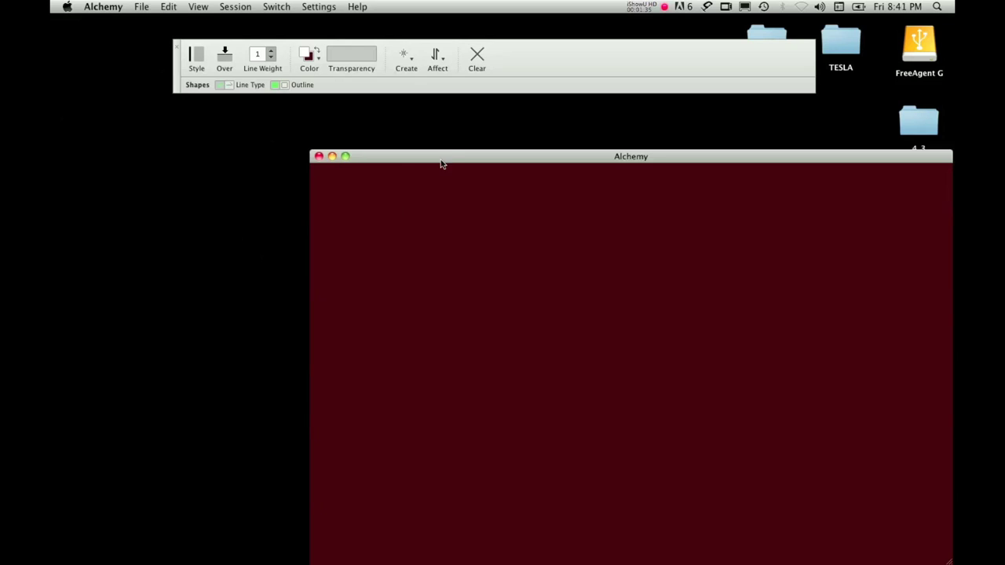
{"action": "left_click_drag", "start_coordinate": [441, 161], "coordinate": [327, 126]}
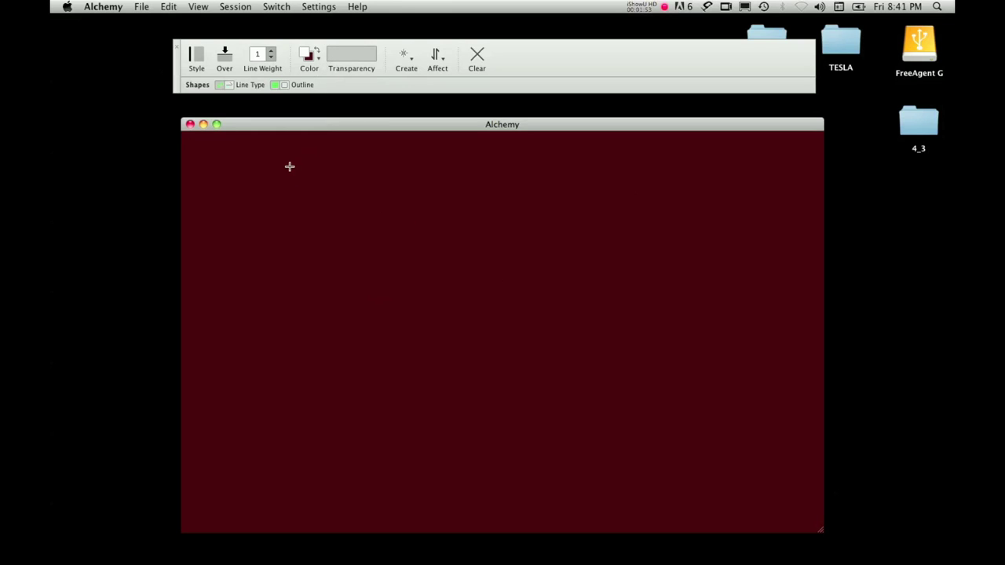
Switch Alchemy to solid filled strokes and draw several large white wavy shapes across the canvas
{"action": "left_click", "coordinate": [198, 58]}
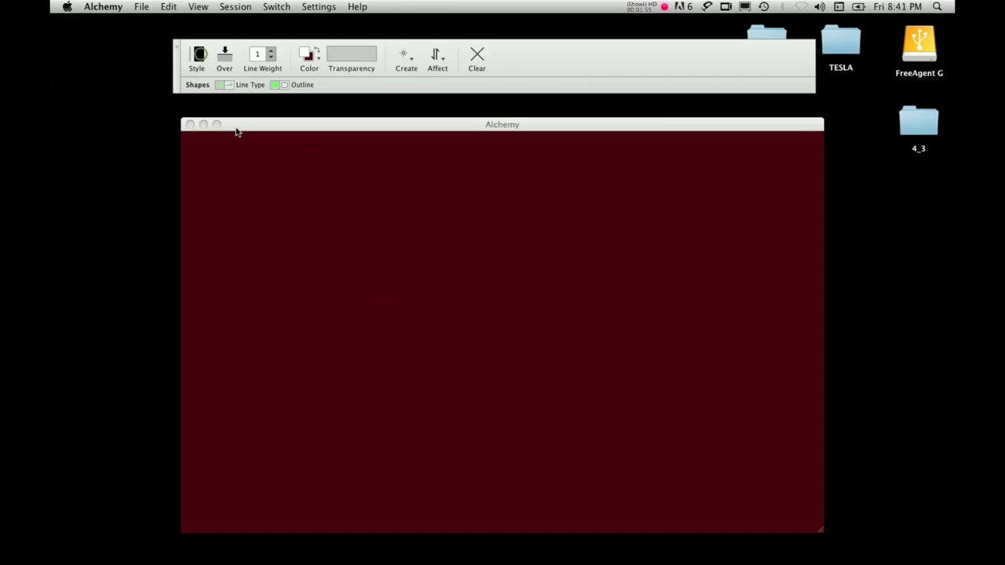
{"action": "left_click_drag", "start_coordinate": [314, 292], "coordinate": [384, 259]}
{"action": "left_click_drag", "start_coordinate": [377, 317], "coordinate": [390, 252]}
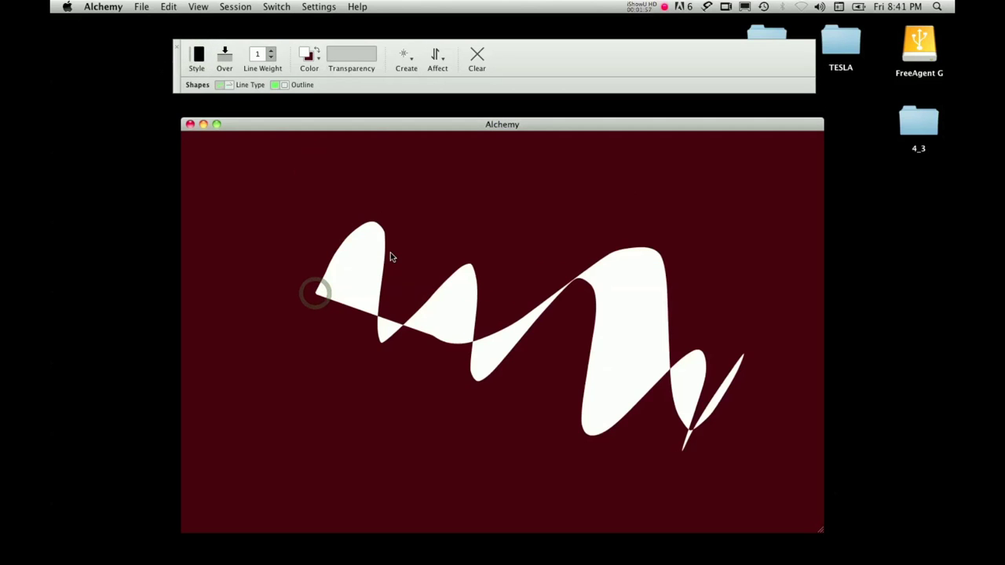
{"action": "mouse_move", "coordinate": [264, 224]}
{"action": "left_mouse_down"}
{"action": "mouse_move", "coordinate": [595, 341]}
{"action": "mouse_move", "coordinate": [375, 361]}
{"action": "left_mouse_up"}
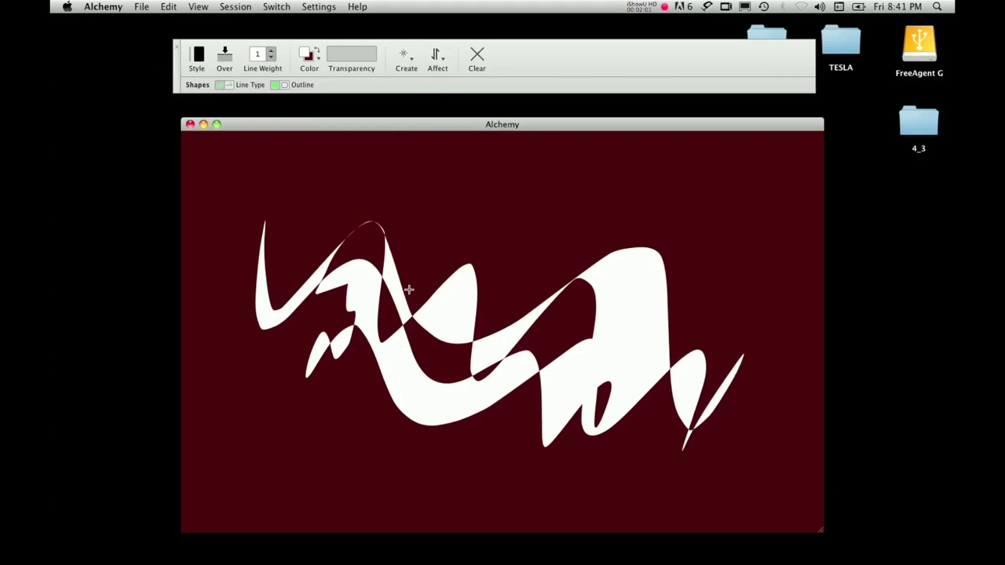
{"action": "left_click_drag", "start_coordinate": [453, 127], "coordinate": [480, 126]}
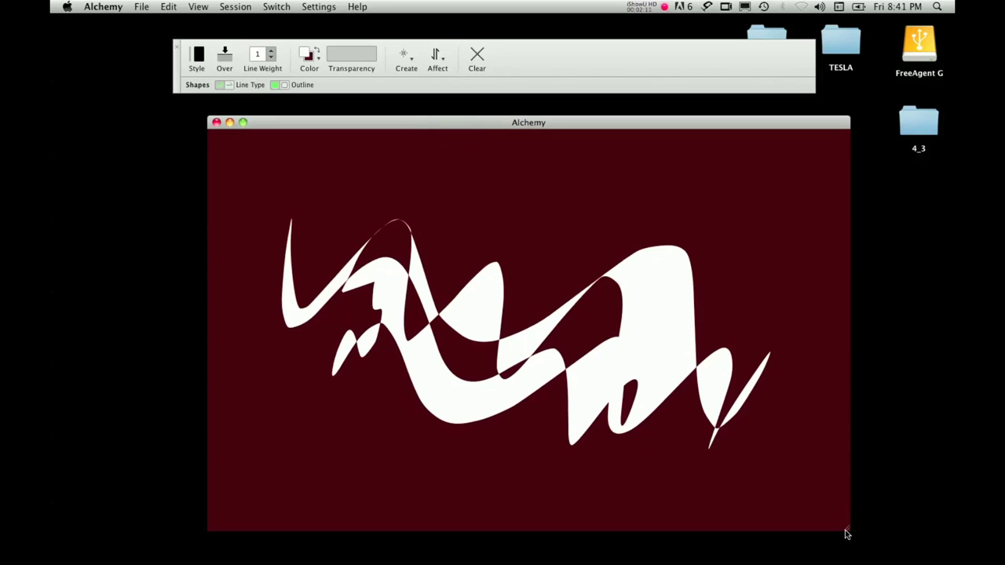
Shrink the canvas window, move it to the lower right, and clear the drawing
{"action": "left_click_drag", "start_coordinate": [847, 532], "coordinate": [332, 172]}
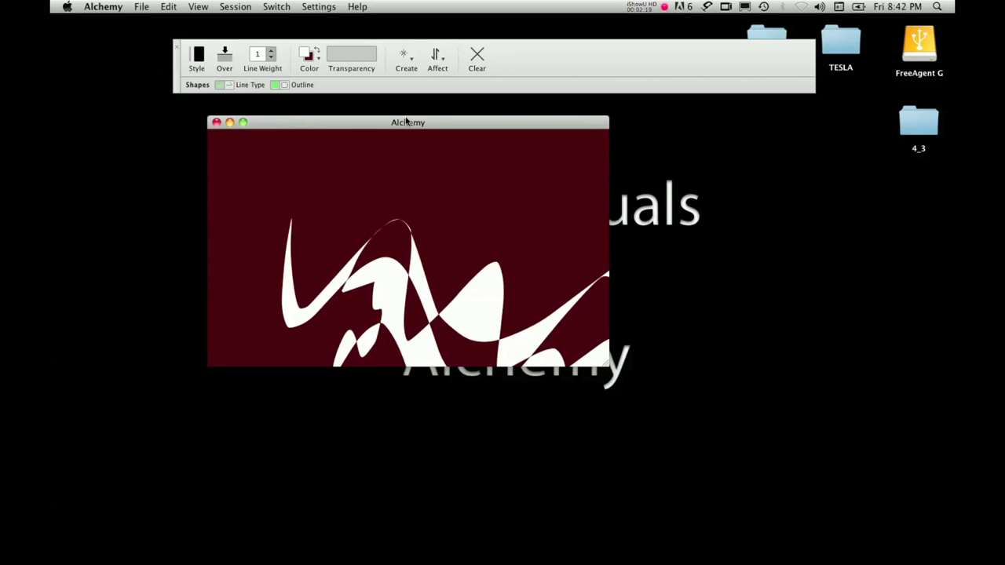
{"action": "mouse_move", "coordinate": [416, 124]}
{"action": "left_mouse_down"}
{"action": "mouse_move", "coordinate": [714, 282]}
{"action": "mouse_move", "coordinate": [763, 319]}
{"action": "left_mouse_up"}
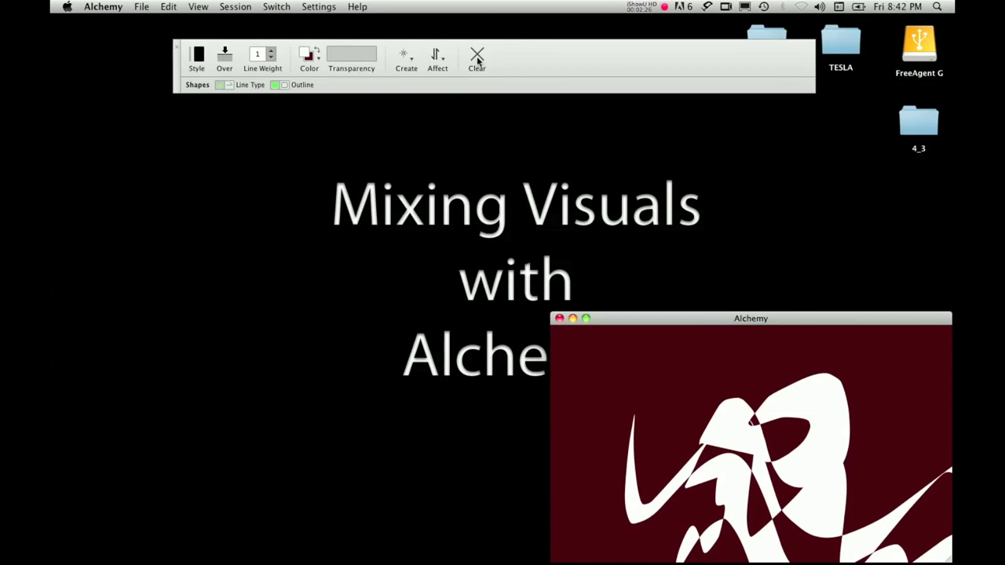
{"action": "left_click", "coordinate": [477, 58]}
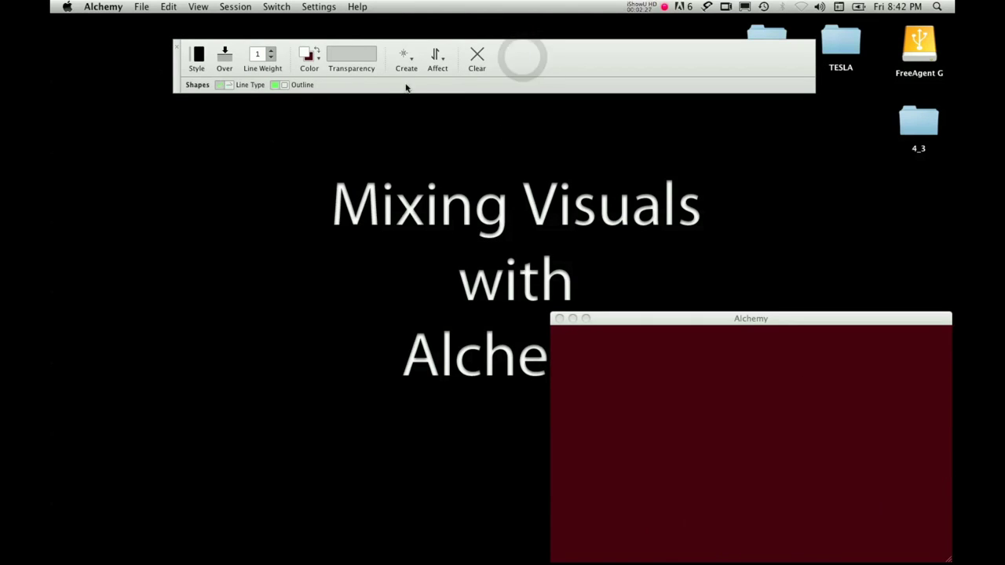
{"action": "mouse_move", "coordinate": [190, 88]}
{"action": "left_mouse_down"}
{"action": "mouse_move", "coordinate": [576, 361]}
{"action": "mouse_move", "coordinate": [290, 127]}
{"action": "mouse_move", "coordinate": [248, 147]}
{"action": "mouse_move", "coordinate": [211, 140]}
{"action": "mouse_move", "coordinate": [218, 148]}
{"action": "mouse_move", "coordinate": [205, 185]}
{"action": "mouse_move", "coordinate": [166, 196]}
{"action": "mouse_move", "coordinate": [193, 128]}
{"action": "mouse_move", "coordinate": [222, 130]}
{"action": "mouse_move", "coordinate": [227, 148]}
{"action": "mouse_move", "coordinate": [190, 89]}
{"action": "mouse_move", "coordinate": [236, 109]}
{"action": "mouse_move", "coordinate": [226, 133]}
{"action": "mouse_move", "coordinate": [205, 143]}
{"action": "mouse_move", "coordinate": [231, 159]}
{"action": "mouse_move", "coordinate": [210, 144]}
{"action": "mouse_move", "coordinate": [181, 164]}
{"action": "mouse_move", "coordinate": [210, 133]}
{"action": "mouse_move", "coordinate": [211, 191]}
{"action": "mouse_move", "coordinate": [166, 198]}
{"action": "mouse_move", "coordinate": [215, 117]}
{"action": "left_mouse_up"}
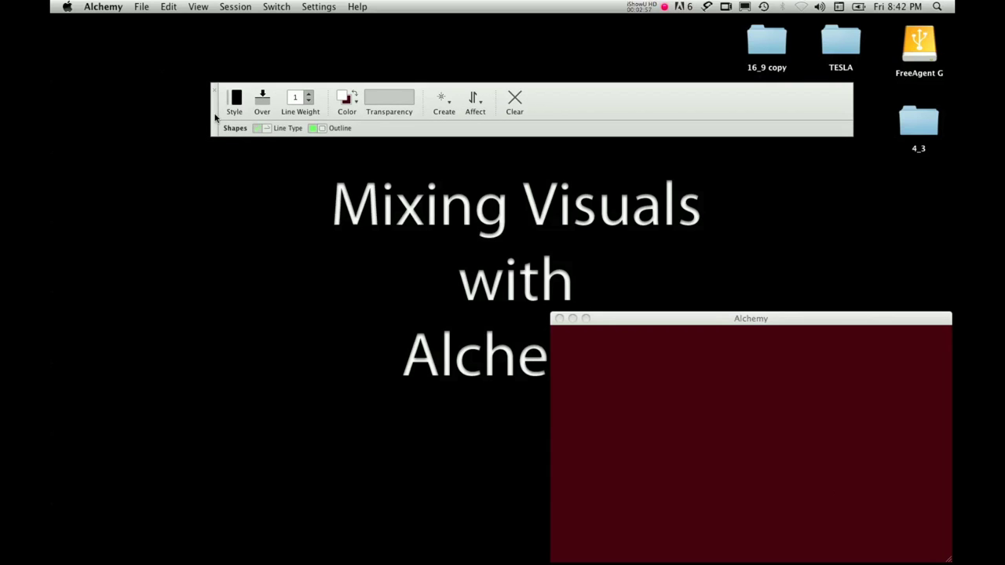
Settle the tool palette above the canvas, then draw and clear a test stroke
{"action": "left_click_drag", "start_coordinate": [215, 117], "coordinate": [217, 114]}
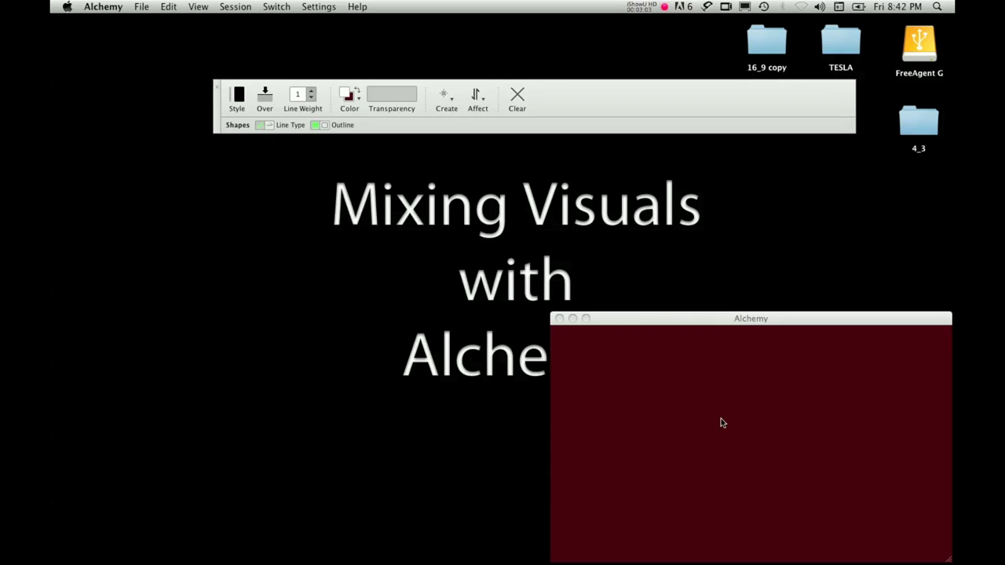
{"action": "left_click_drag", "start_coordinate": [644, 415], "coordinate": [886, 471]}
{"action": "left_click", "coordinate": [517, 100]}
Launch CamTwist from the Dock and shift its window slightly left
{"action": "mouse_move", "coordinate": [52, 265]}
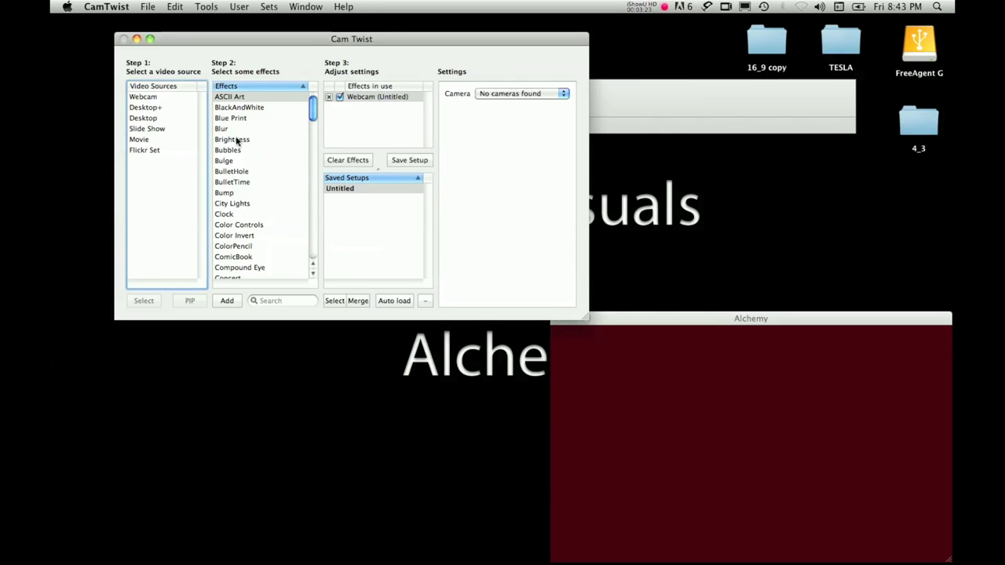
{"action": "mouse_move", "coordinate": [299, 40]}
{"action": "left_mouse_down"}
{"action": "mouse_move", "coordinate": [291, 53]}
{"action": "mouse_move", "coordinate": [255, 49]}
{"action": "left_mouse_up"}
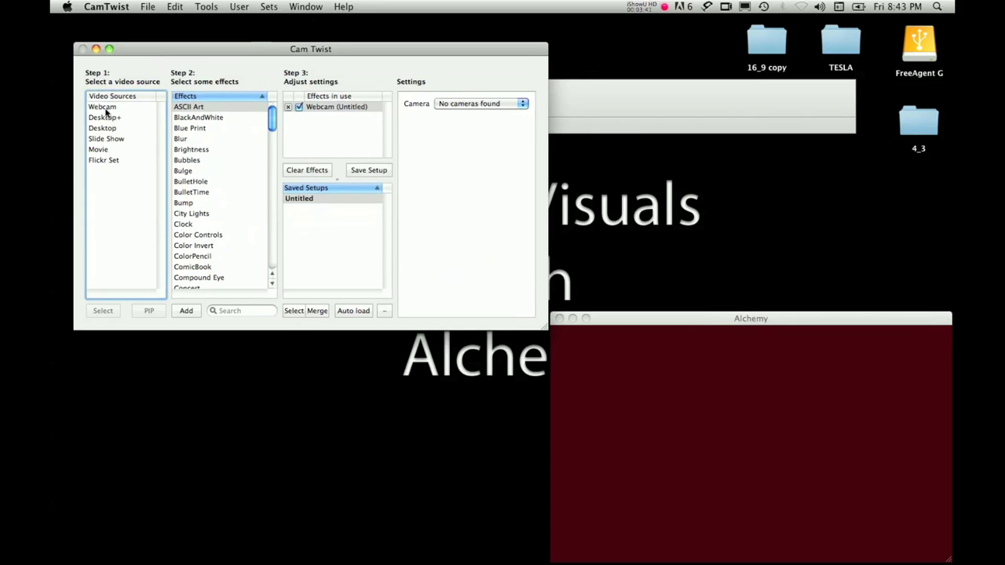
Draw and clear a couple of test strokes in Alchemy, then make Desktop+ CamTwist's video source
{"action": "left_click", "coordinate": [606, 399]}
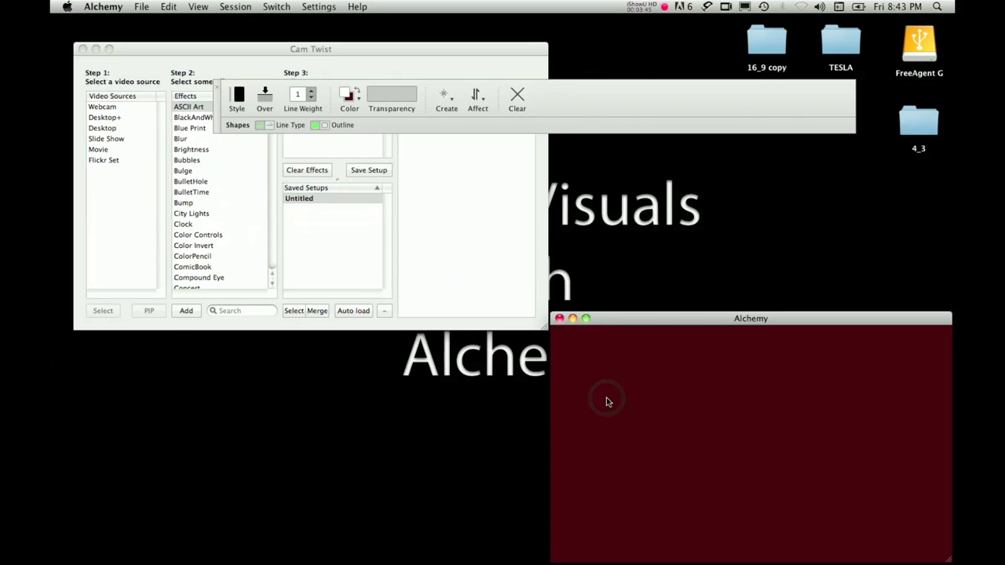
{"action": "mouse_move", "coordinate": [606, 401]}
{"action": "left_mouse_down"}
{"action": "mouse_move", "coordinate": [669, 377]}
{"action": "mouse_move", "coordinate": [603, 380]}
{"action": "mouse_move", "coordinate": [724, 457]}
{"action": "mouse_move", "coordinate": [837, 505]}
{"action": "left_mouse_up"}
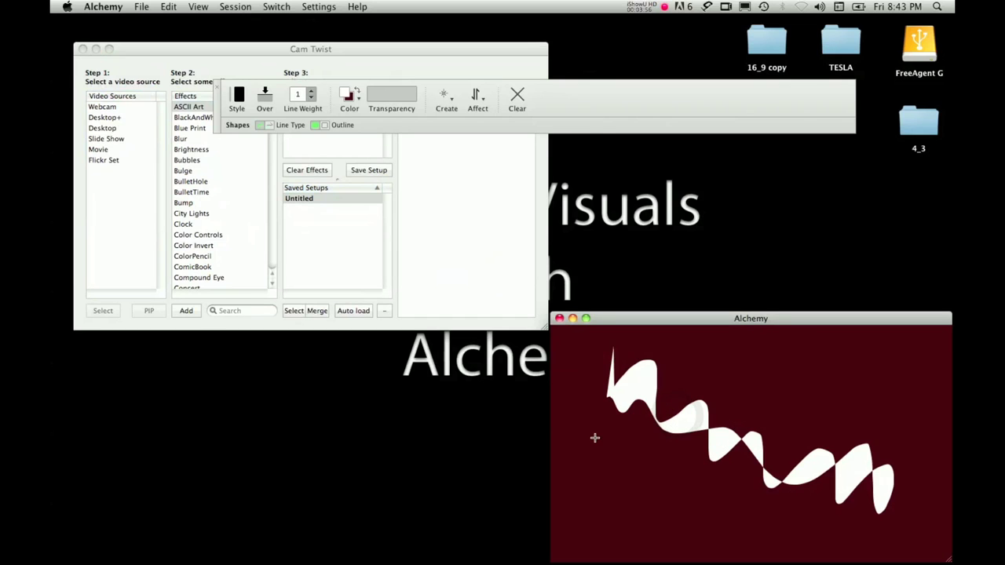
{"action": "left_click", "coordinate": [519, 112]}
{"action": "left_click_drag", "start_coordinate": [612, 418], "coordinate": [693, 435]}
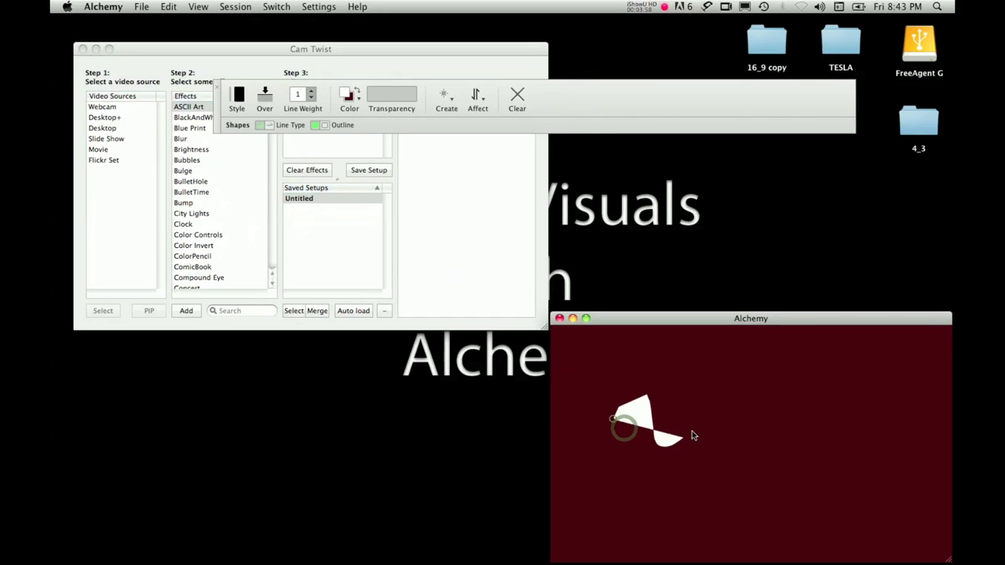
{"action": "left_click", "coordinate": [514, 106]}
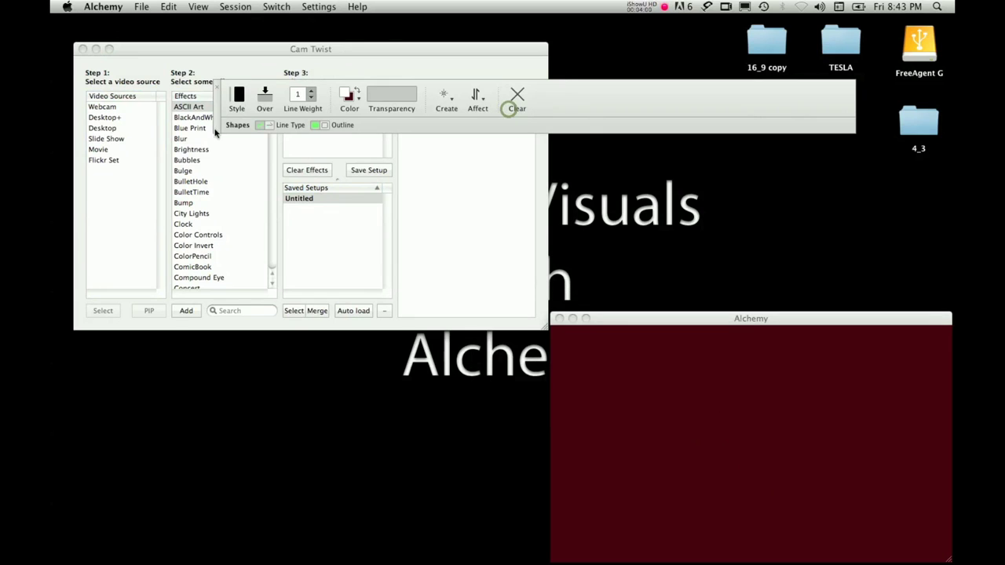
{"action": "left_click", "coordinate": [117, 121]}
{"action": "left_click", "coordinate": [114, 117]}
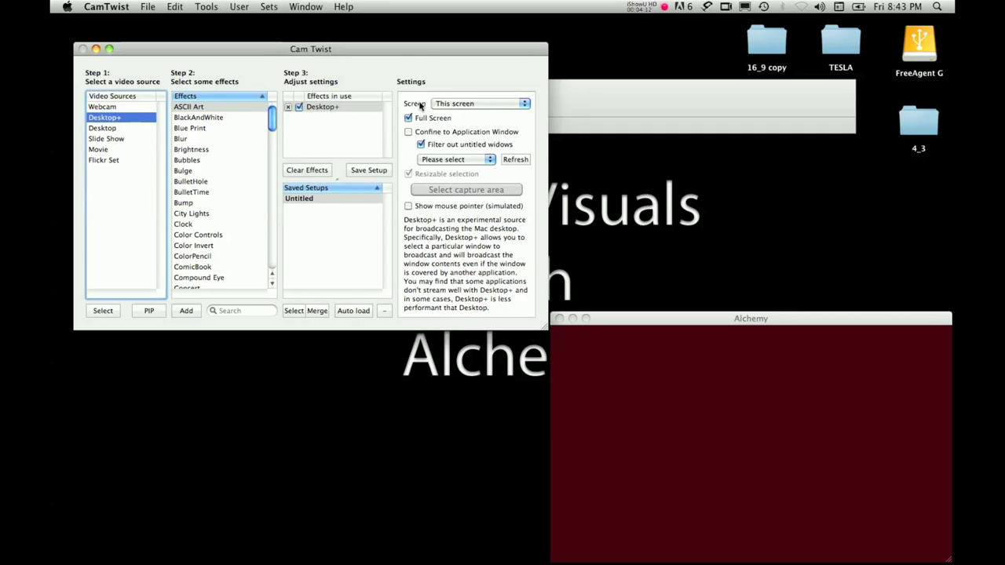
Turn off Full Screen and confine Desktop+ capture to the Alchemy (Alchemy) window
{"action": "left_click", "coordinate": [452, 105]}
{"action": "left_click", "coordinate": [408, 119]}
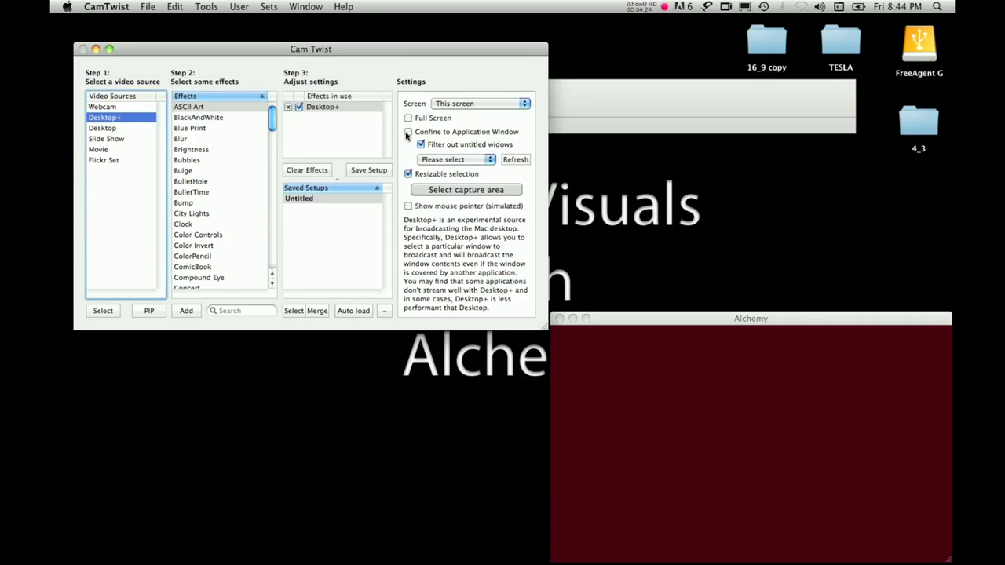
{"action": "left_click", "coordinate": [408, 131]}
{"action": "left_click", "coordinate": [420, 146]}
{"action": "left_click", "coordinate": [429, 162]}
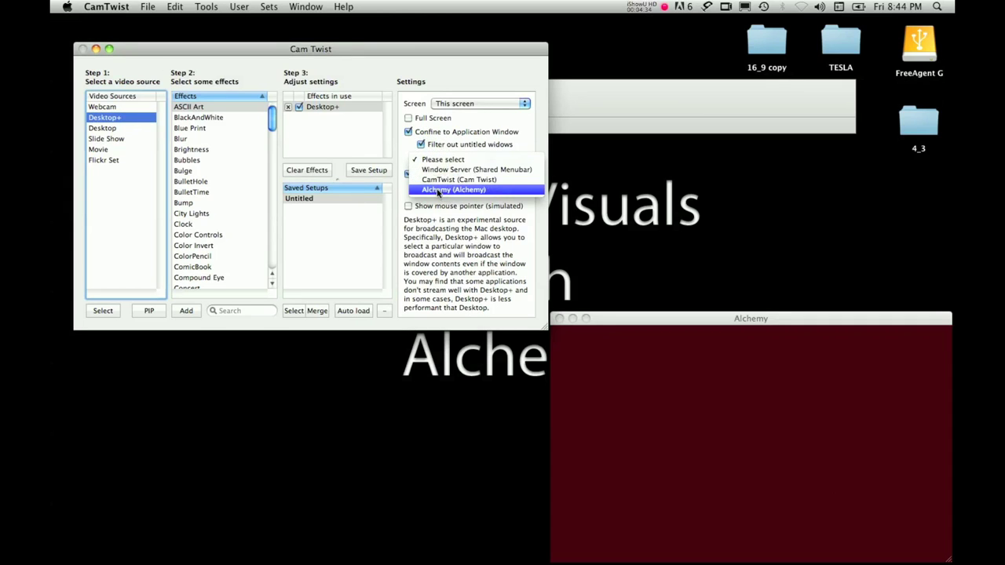
{"action": "left_click", "coordinate": [458, 190]}
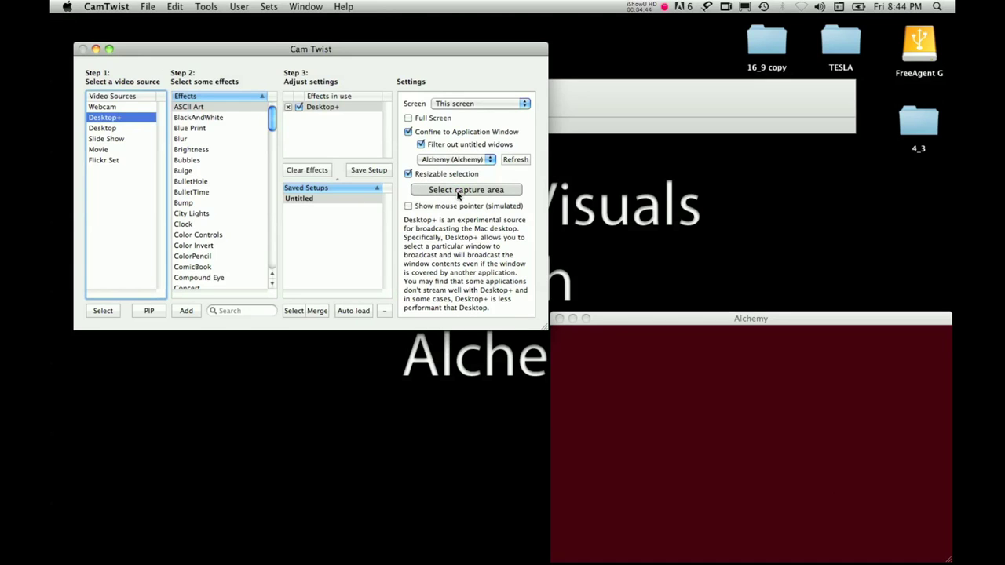
Fit the capture area to the Alchemy canvas below its title bar and confirm with Done selecting
{"action": "left_click", "coordinate": [459, 196]}
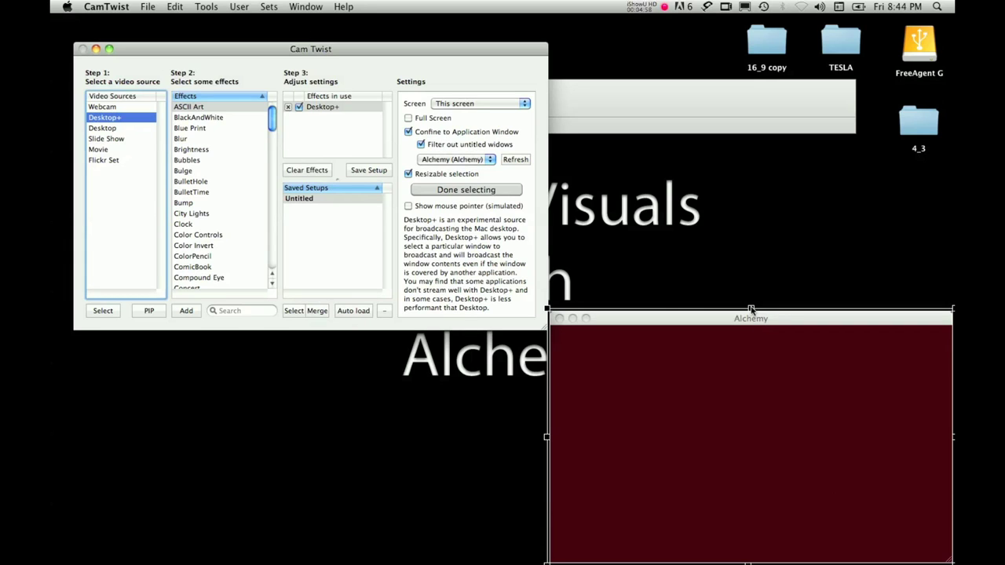
{"action": "left_click_drag", "start_coordinate": [750, 309], "coordinate": [751, 326]}
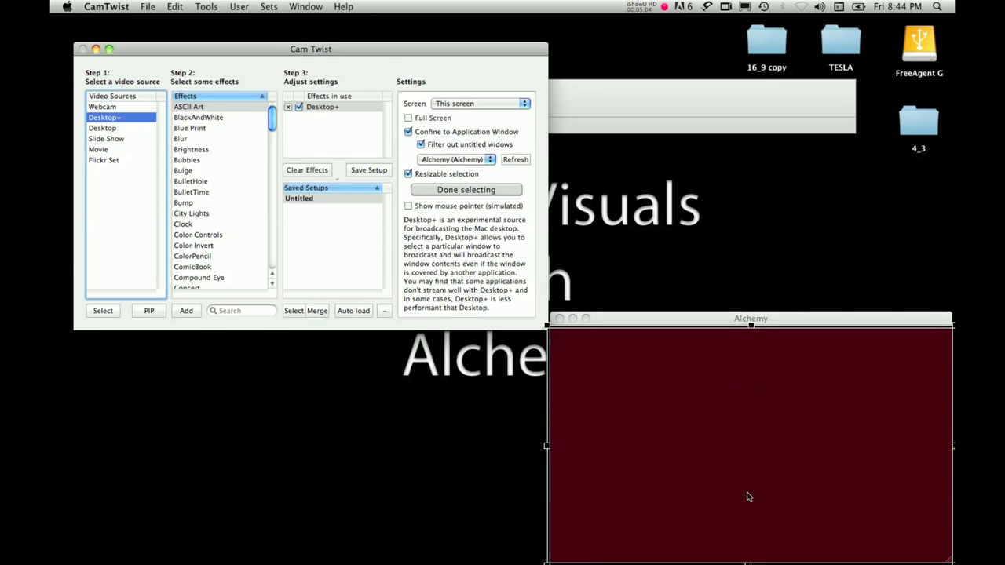
{"action": "left_click_drag", "start_coordinate": [748, 562], "coordinate": [748, 557]}
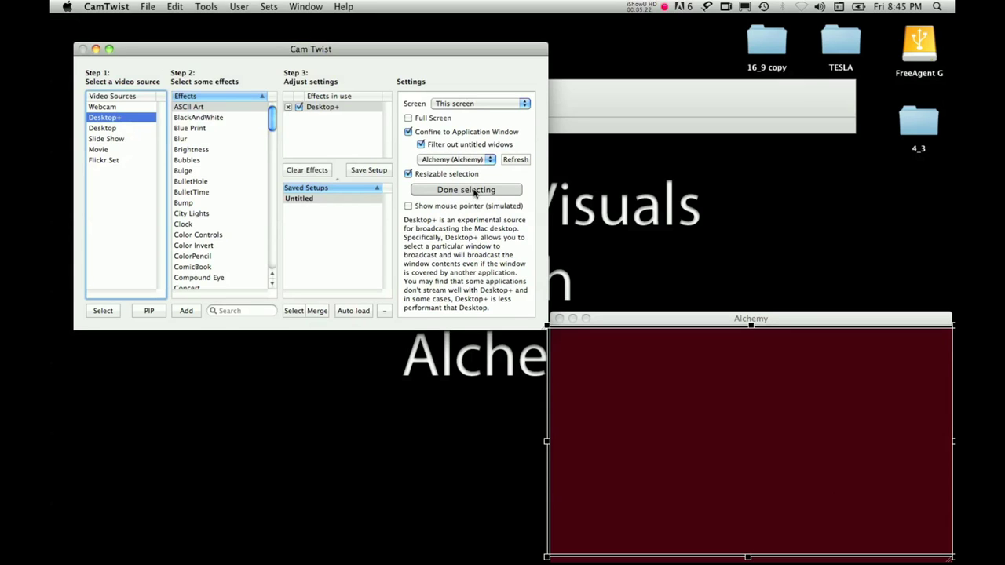
{"action": "left_click", "coordinate": [474, 192]}
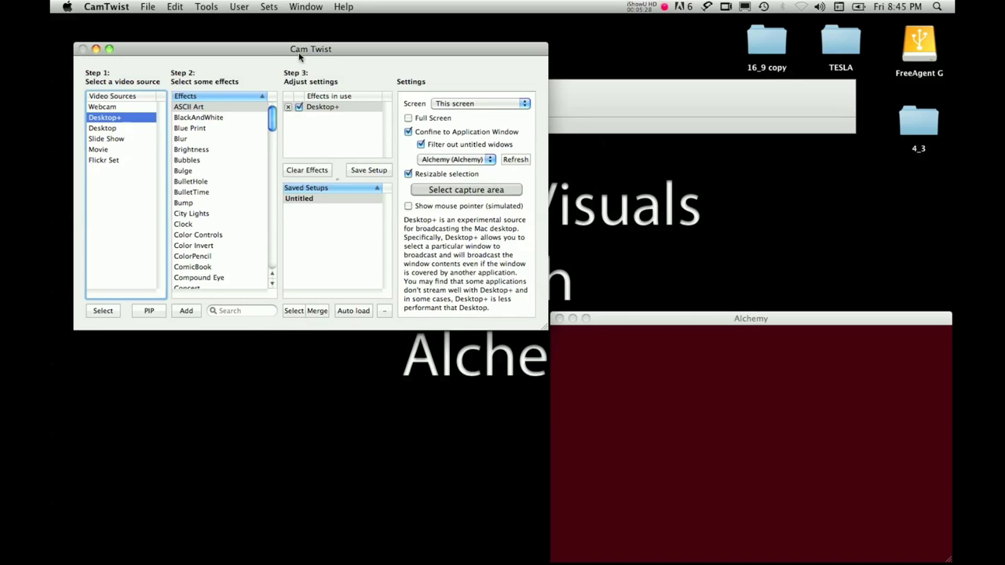
Draw a white wavy stroke in Alchemy and open CamTwist's Tools > Preview window
{"action": "mouse_move", "coordinate": [658, 428]}
{"action": "left_mouse_down"}
{"action": "mouse_move", "coordinate": [740, 430]}
{"action": "mouse_move", "coordinate": [759, 489]}
{"action": "mouse_move", "coordinate": [840, 463]}
{"action": "mouse_move", "coordinate": [888, 487]}
{"action": "left_mouse_up"}
{"action": "left_click", "coordinate": [277, 7]}
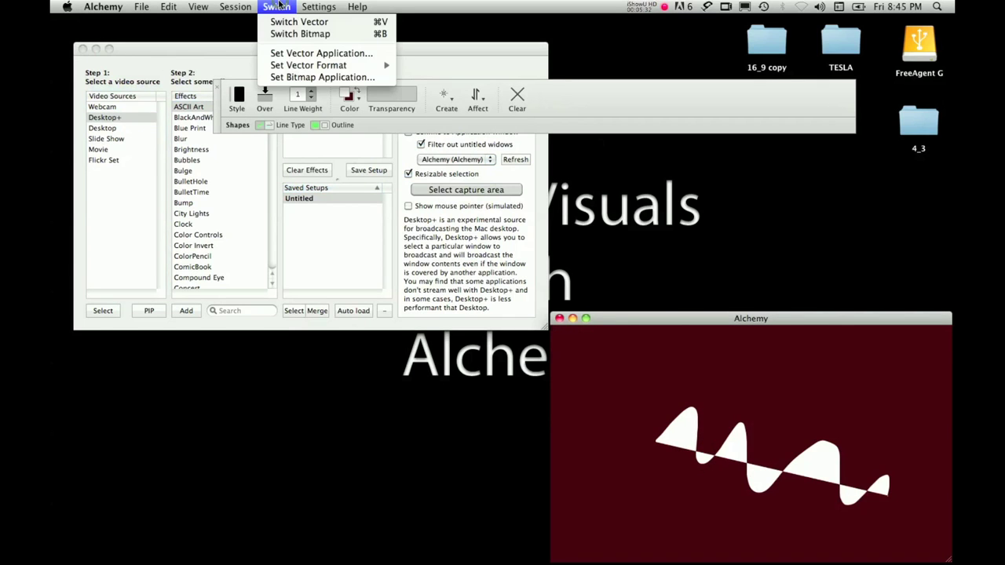
{"action": "left_click", "coordinate": [237, 58]}
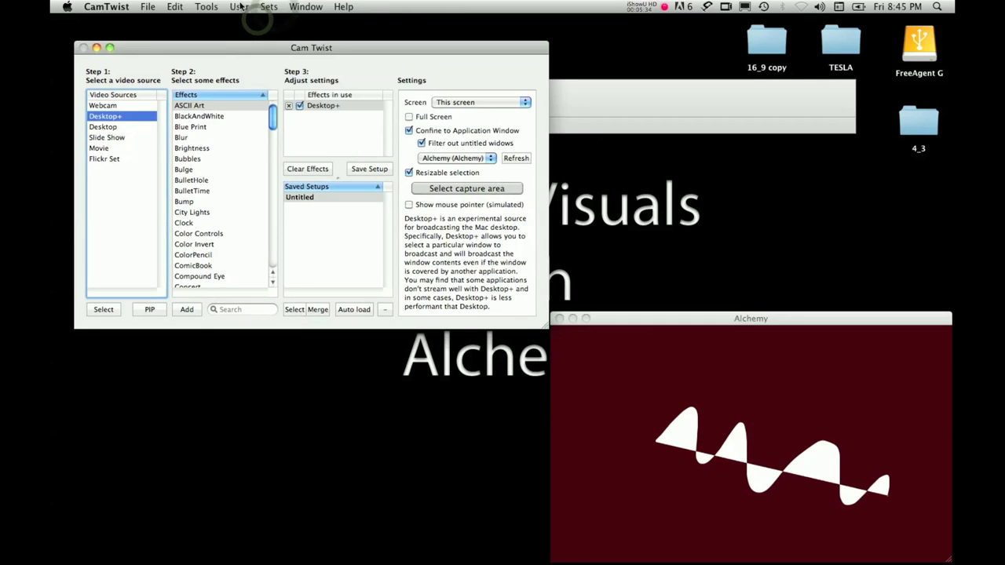
{"action": "left_click", "coordinate": [239, 6]}
{"action": "mouse_move", "coordinate": [206, 6]}
{"action": "left_click", "coordinate": [215, 34]}
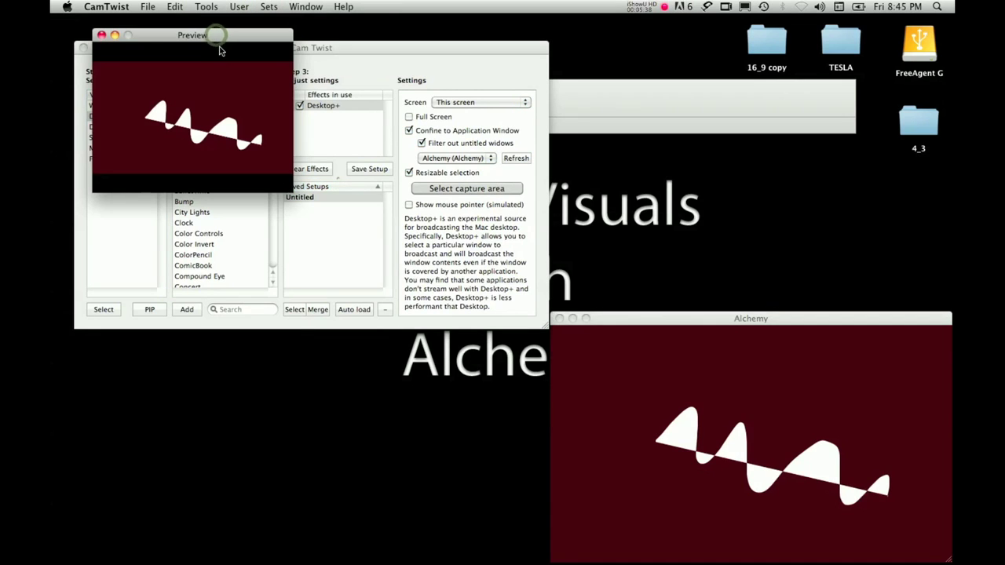
Draw another white shape in Alchemy and check it appears in the CamTwist preview
{"action": "left_click", "coordinate": [714, 421]}
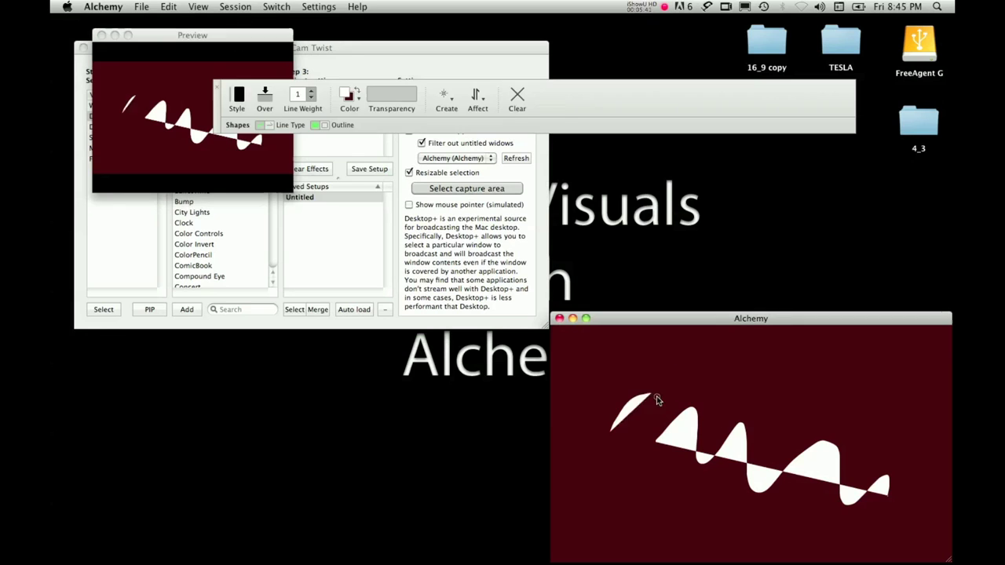
{"action": "mouse_move", "coordinate": [651, 408]}
{"action": "left_mouse_down"}
{"action": "mouse_move", "coordinate": [694, 410]}
{"action": "mouse_move", "coordinate": [747, 473]}
{"action": "mouse_move", "coordinate": [720, 503]}
{"action": "left_mouse_up"}
{"action": "left_click", "coordinate": [305, 116]}
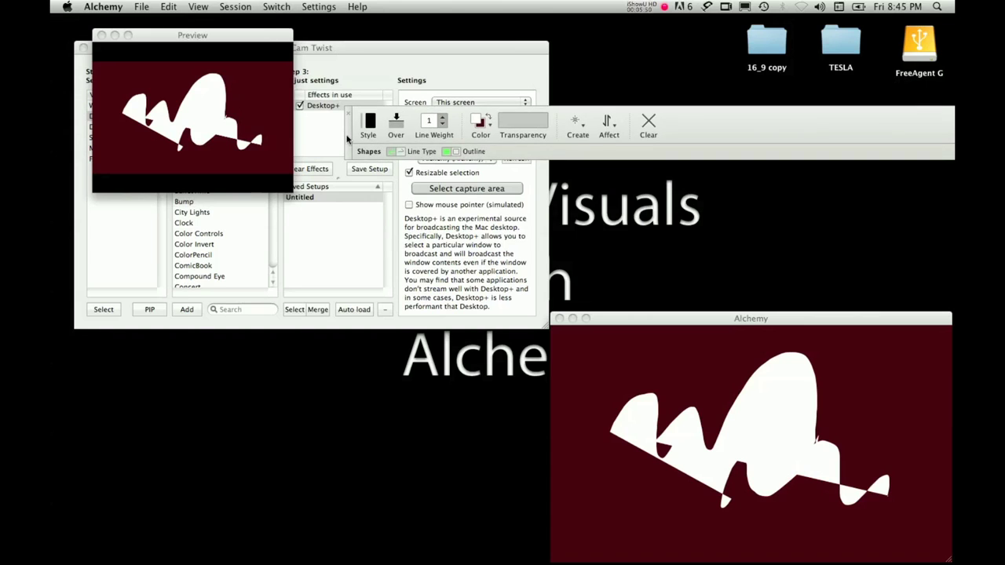
Draw and clear five test strokes in Alchemy, leaving the canvas plain dark red
{"action": "mouse_move", "coordinate": [664, 403]}
{"action": "left_mouse_down"}
{"action": "mouse_move", "coordinate": [639, 458]}
{"action": "mouse_move", "coordinate": [862, 427]}
{"action": "left_mouse_up"}
{"action": "left_click", "coordinate": [648, 126]}
{"action": "mouse_move", "coordinate": [641, 408]}
{"action": "left_mouse_down"}
{"action": "mouse_move", "coordinate": [688, 470]}
{"action": "mouse_move", "coordinate": [934, 416]}
{"action": "left_mouse_up"}
{"action": "left_click", "coordinate": [648, 125]}
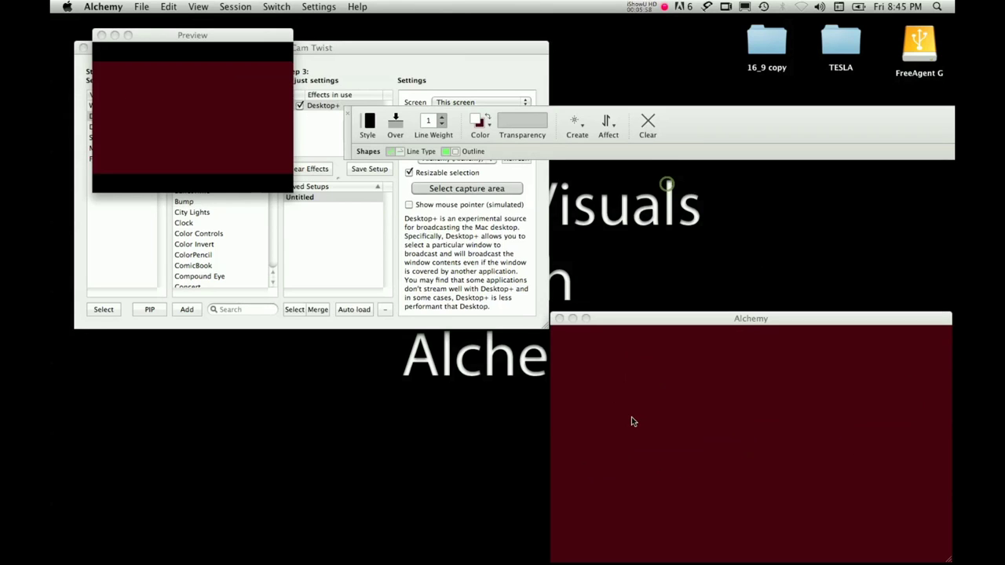
{"action": "mouse_move", "coordinate": [618, 412]}
{"action": "left_mouse_down"}
{"action": "mouse_move", "coordinate": [623, 445]}
{"action": "mouse_move", "coordinate": [918, 396]}
{"action": "left_mouse_up"}
{"action": "left_click", "coordinate": [647, 125]}
{"action": "mouse_move", "coordinate": [618, 471]}
{"action": "left_mouse_down"}
{"action": "mouse_move", "coordinate": [824, 428]}
{"action": "mouse_move", "coordinate": [768, 388]}
{"action": "mouse_move", "coordinate": [714, 391]}
{"action": "left_mouse_up"}
{"action": "left_click", "coordinate": [642, 142]}
{"action": "mouse_move", "coordinate": [609, 486]}
{"action": "left_mouse_down"}
{"action": "mouse_move", "coordinate": [704, 423]}
{"action": "mouse_move", "coordinate": [832, 364]}
{"action": "mouse_move", "coordinate": [706, 376]}
{"action": "mouse_move", "coordinate": [632, 429]}
{"action": "mouse_move", "coordinate": [602, 482]}
{"action": "left_mouse_up"}
{"action": "left_click", "coordinate": [646, 135]}
Move the CamTwist Preview window down and right, then close it
{"action": "mouse_move", "coordinate": [222, 47]}
{"action": "left_mouse_down"}
{"action": "mouse_move", "coordinate": [256, 61]}
{"action": "mouse_move", "coordinate": [306, 54]}
{"action": "left_mouse_up"}
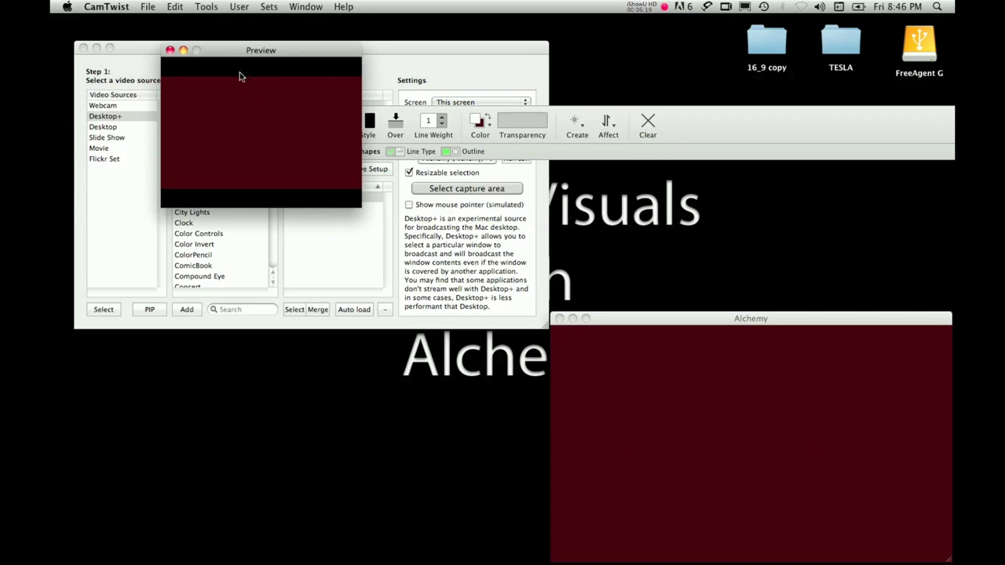
{"action": "left_click", "coordinate": [170, 51]}
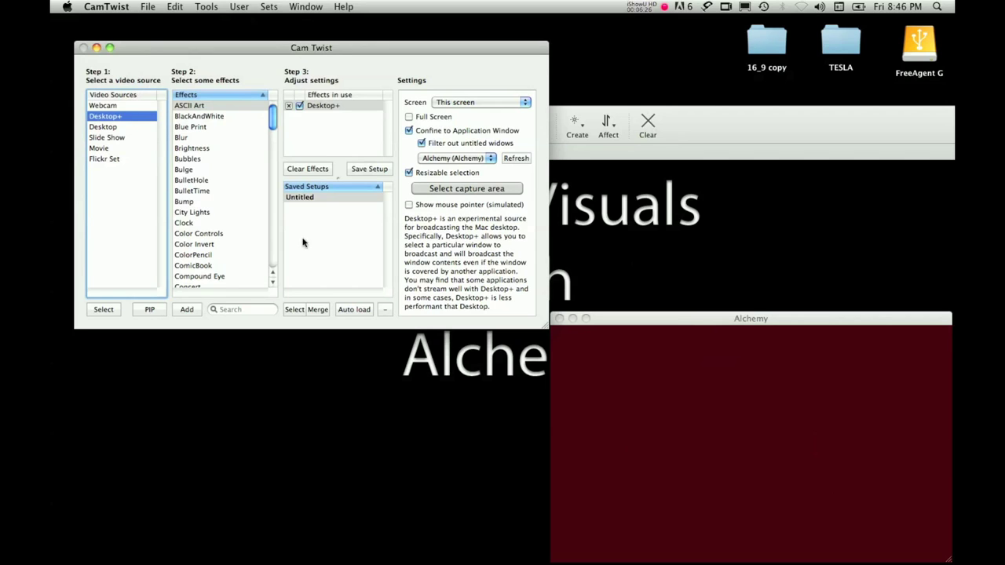
{"action": "mouse_move", "coordinate": [51, 203]}
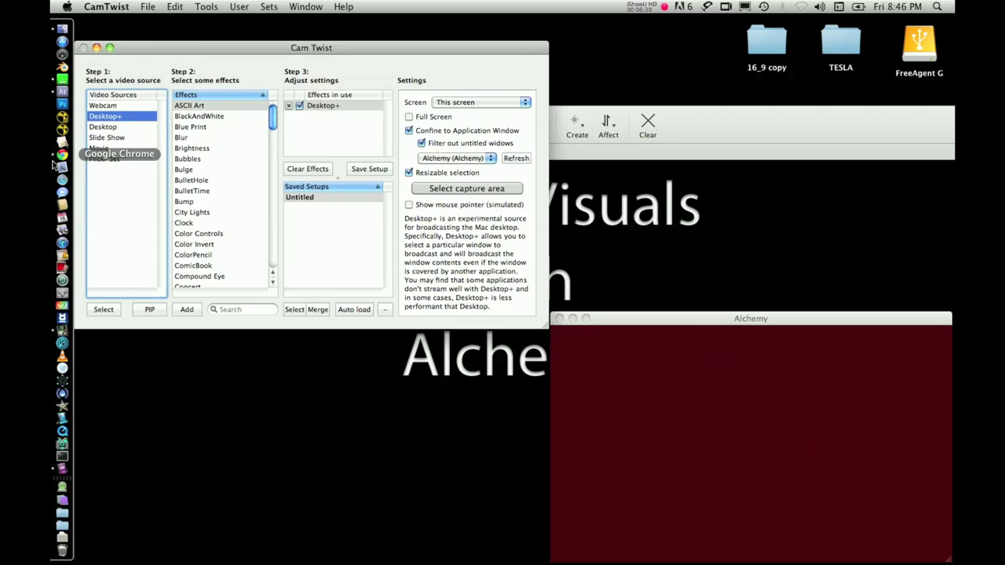
Launch Modul8 from the Dock and nudge its grid window into place beside the black output window
{"action": "left_click", "coordinate": [63, 322]}
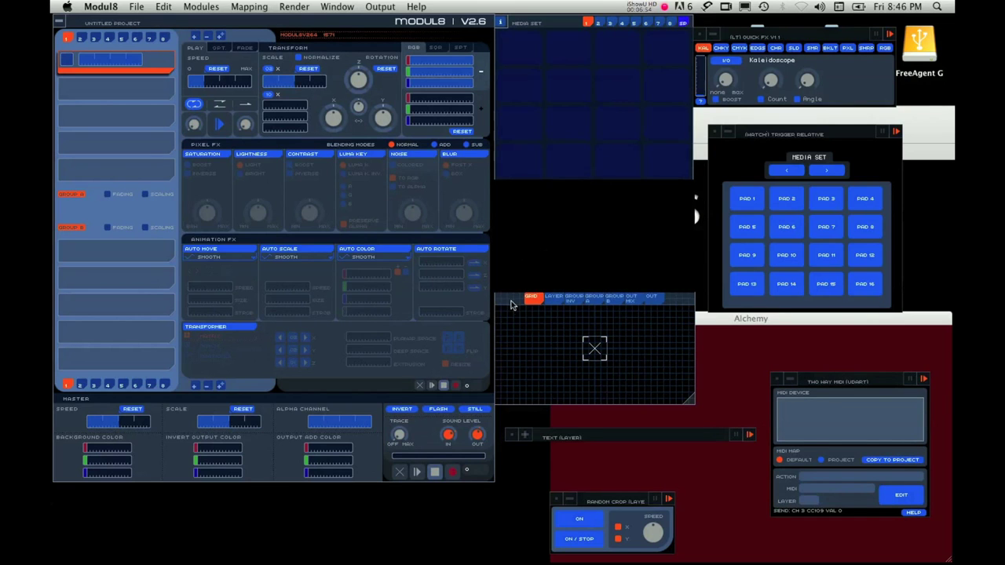
{"action": "left_click_drag", "start_coordinate": [514, 303], "coordinate": [514, 309]}
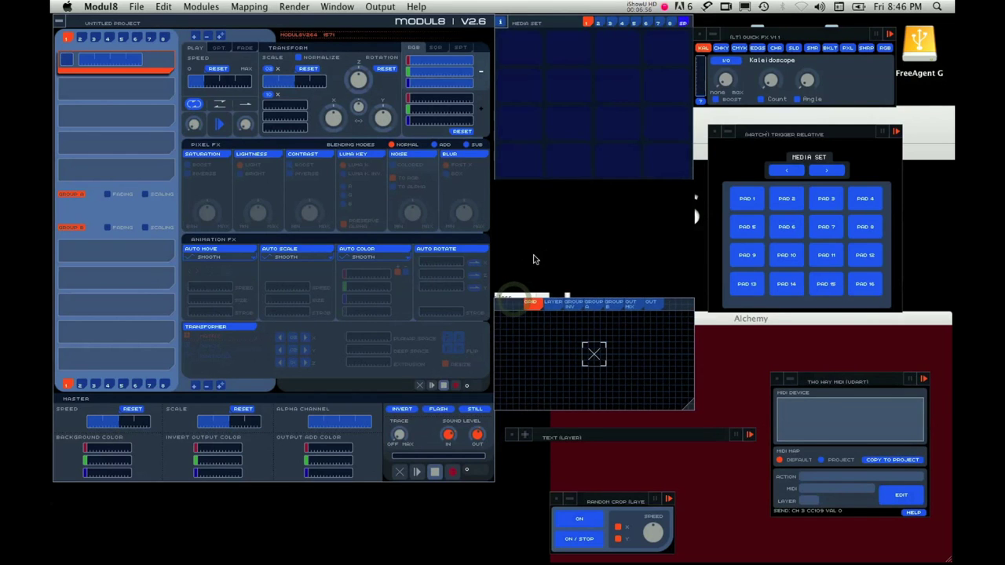
{"action": "left_click", "coordinate": [535, 265]}
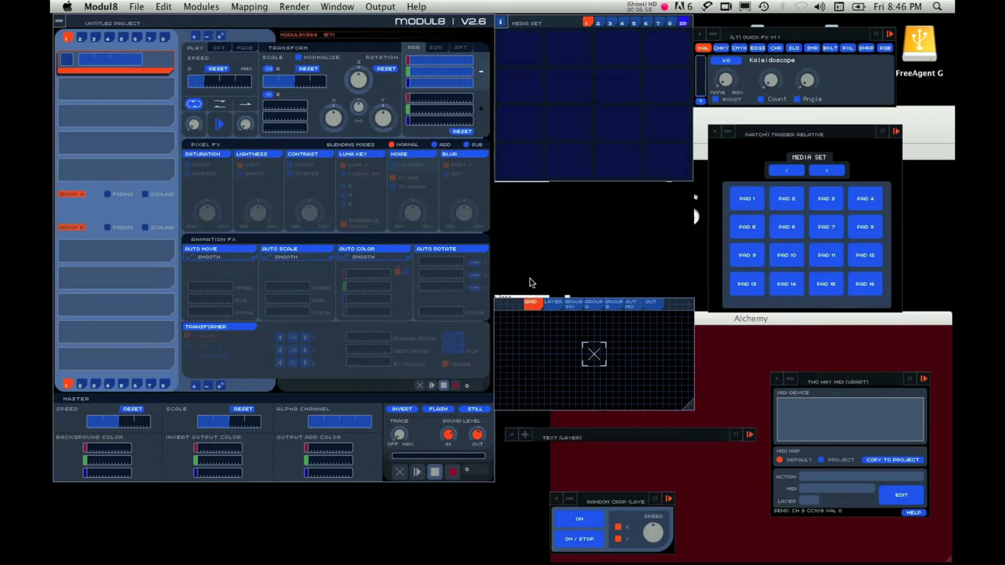
{"action": "left_click_drag", "start_coordinate": [514, 298], "coordinate": [517, 298]}
{"action": "left_click", "coordinate": [534, 258]}
{"action": "left_click_drag", "start_coordinate": [523, 303], "coordinate": [512, 304]}
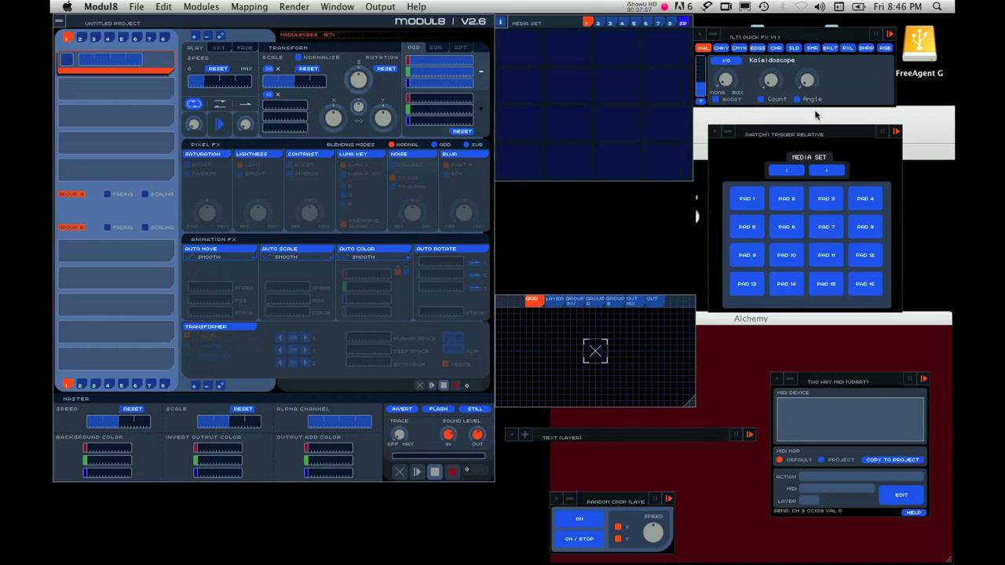
Collapse the Quick FX, Trigger Relative, Two Hay MIDI and Random Crop module windows to title bars
{"action": "left_click", "coordinate": [726, 135]}
{"action": "left_click", "coordinate": [712, 34]}
{"action": "left_click", "coordinate": [780, 380]}
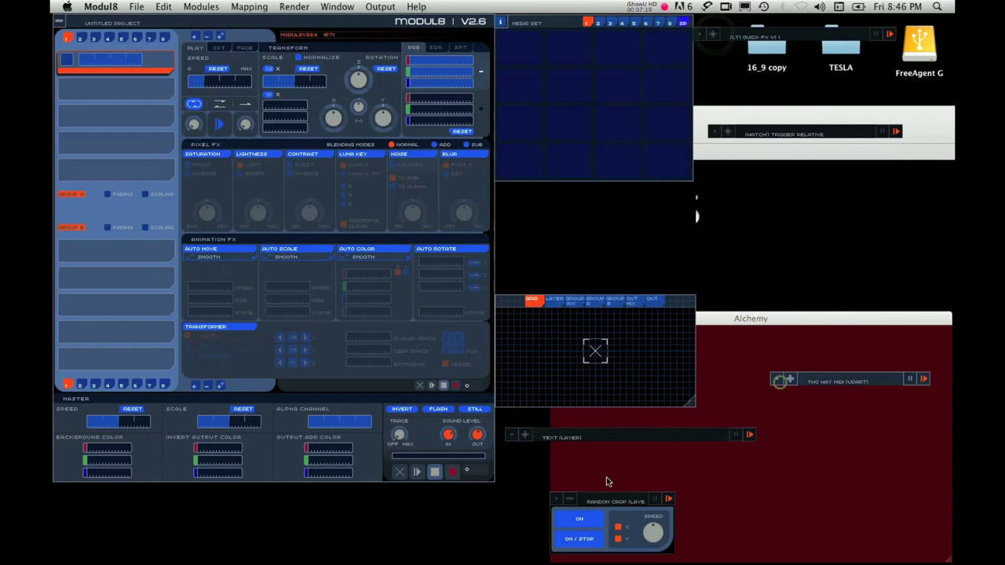
{"action": "left_click", "coordinate": [570, 499]}
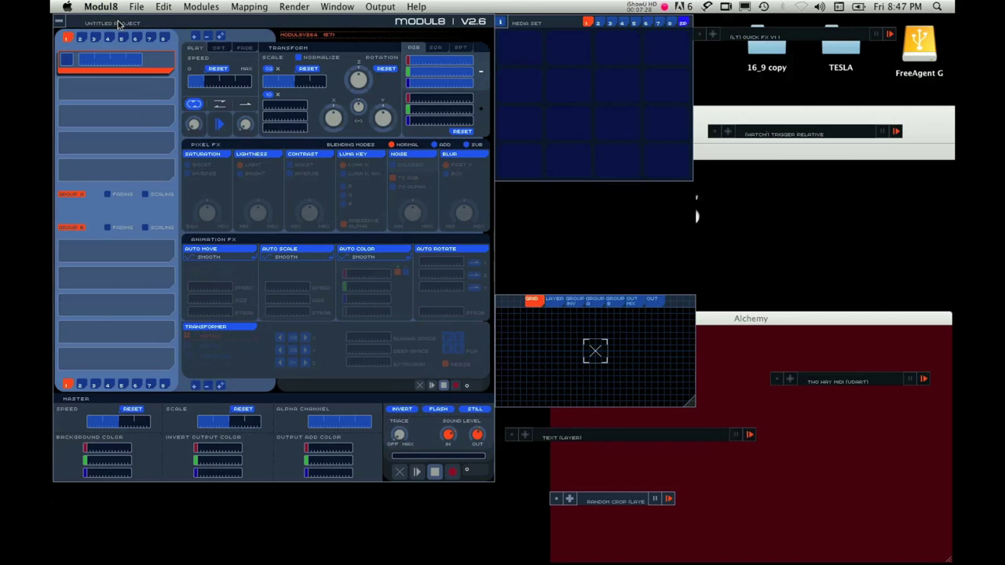
Open Modul8's Preferences on the Video Capture tab
{"action": "left_click", "coordinate": [102, 7]}
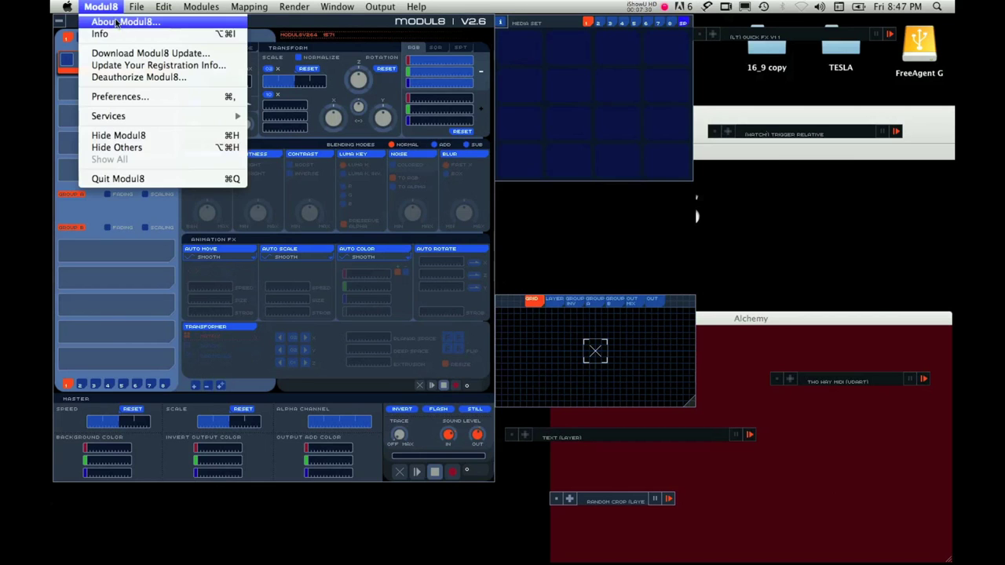
{"action": "left_click", "coordinate": [119, 96]}
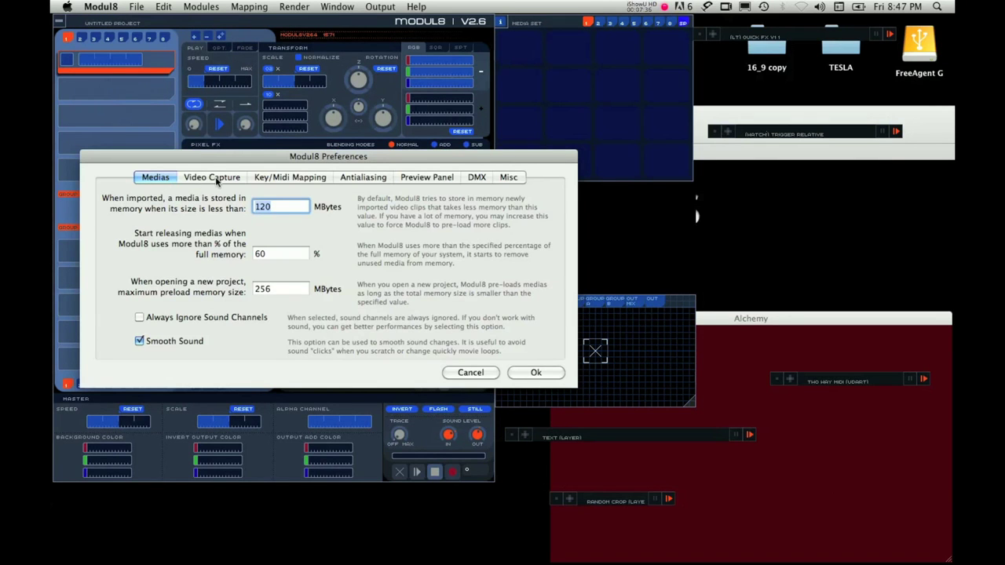
{"action": "left_click", "coordinate": [217, 181]}
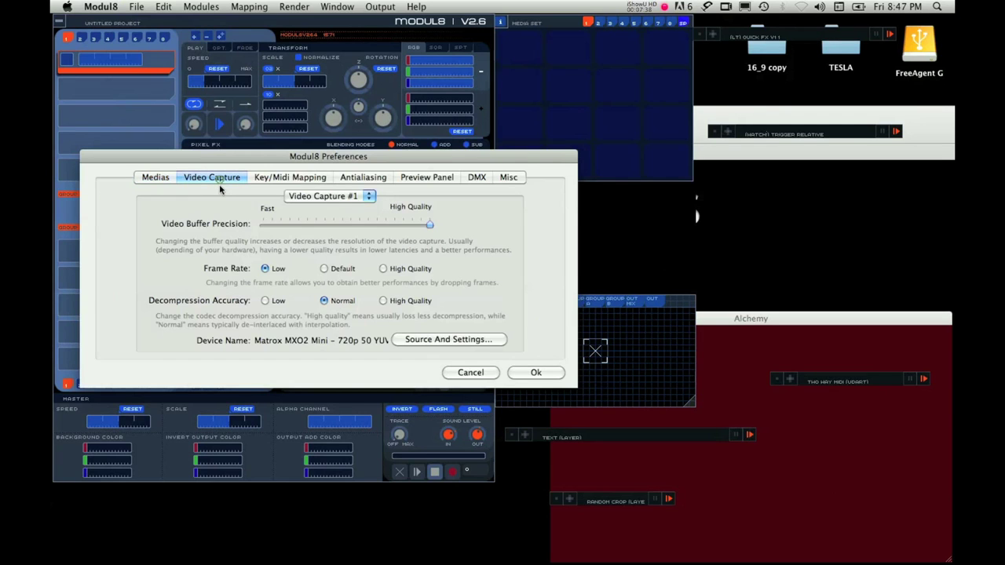
{"action": "left_click", "coordinate": [220, 183]}
Select the Video Capture #4 slot and open its Source And Settings dialog
{"action": "left_click", "coordinate": [368, 198]}
{"action": "left_click", "coordinate": [363, 201]}
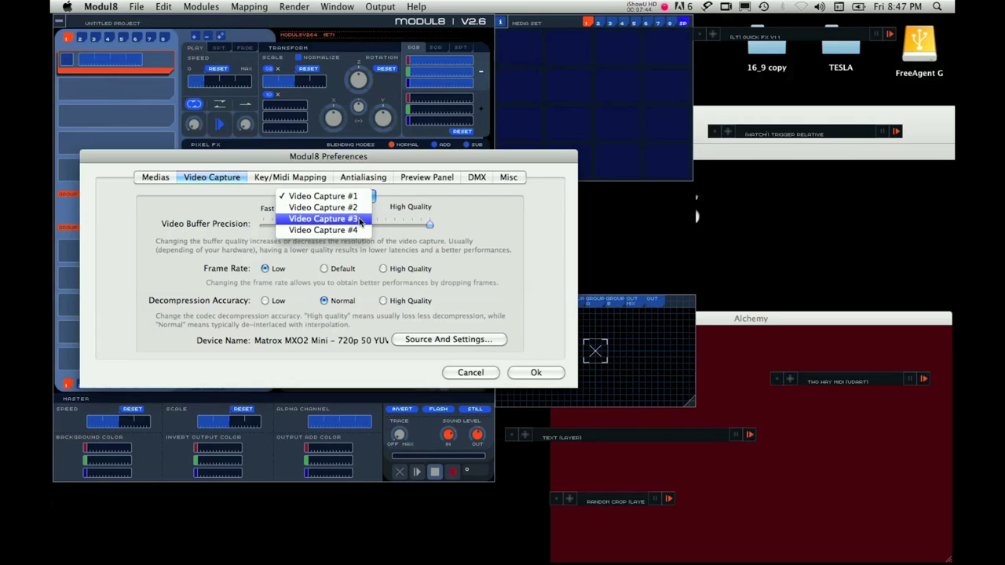
{"action": "left_click", "coordinate": [357, 230]}
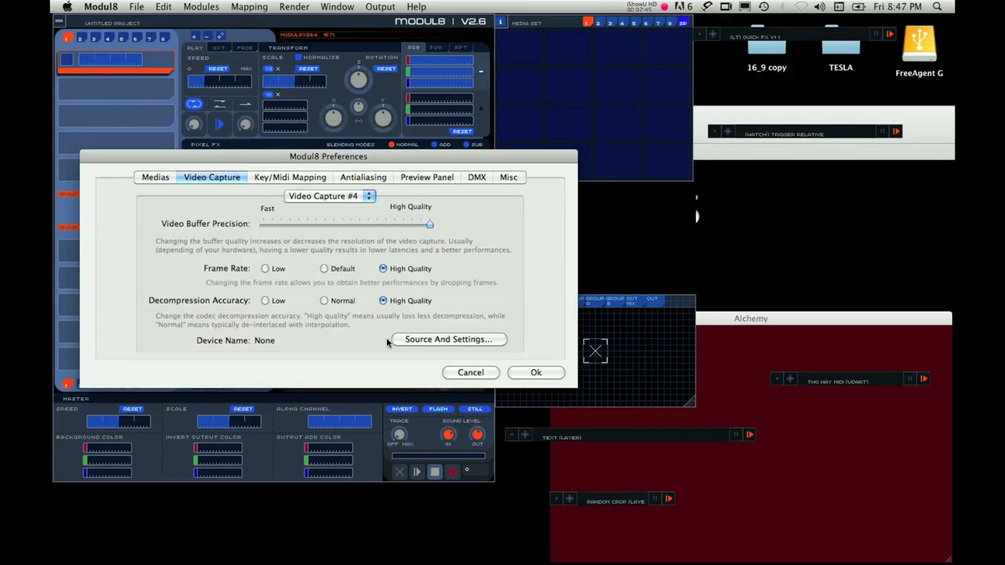
{"action": "left_click", "coordinate": [459, 342]}
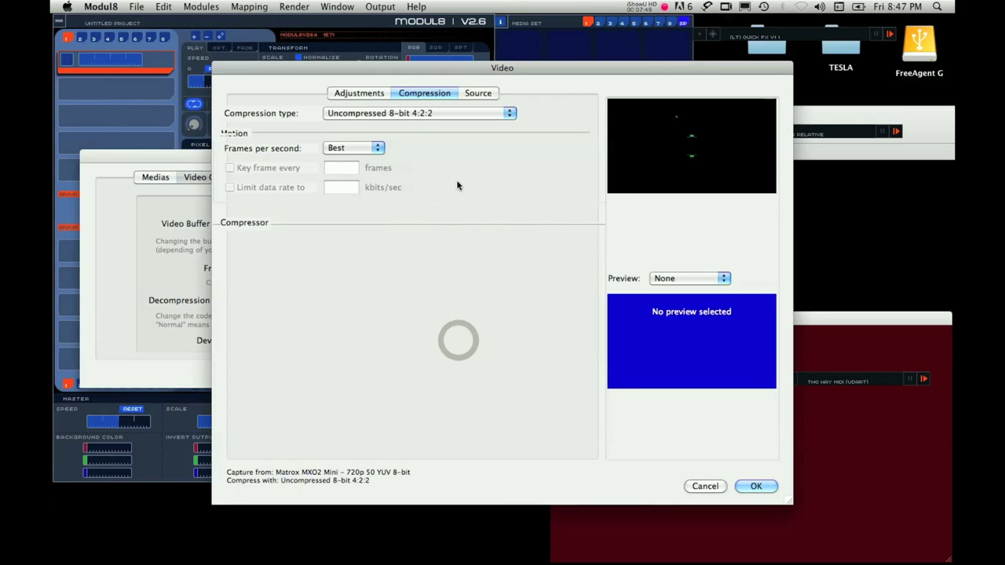
Choose CamTwist as the capture source for Video Capture #4
{"action": "left_click", "coordinate": [478, 92]}
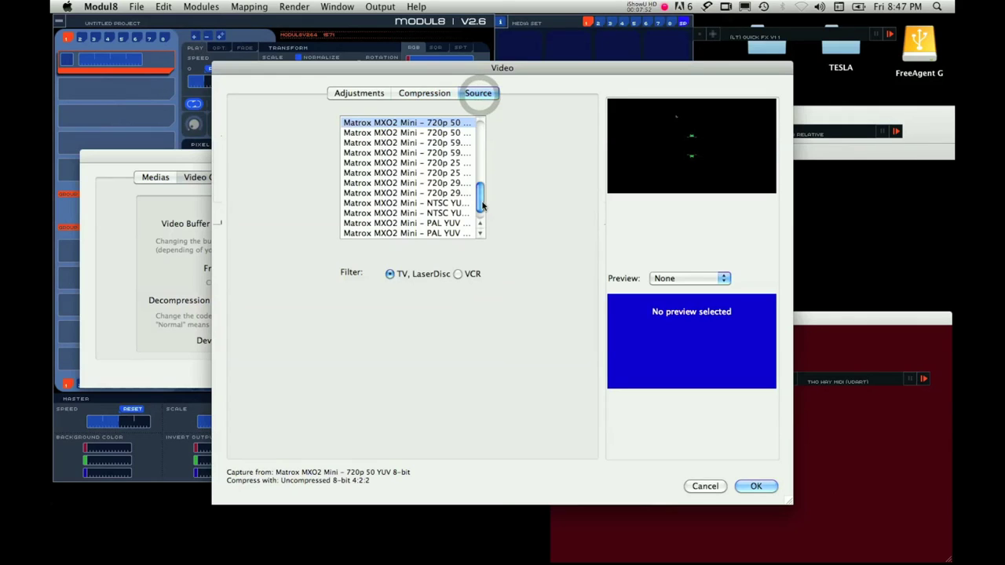
{"action": "left_click_drag", "start_coordinate": [482, 206], "coordinate": [481, 122]}
{"action": "left_click", "coordinate": [470, 123]}
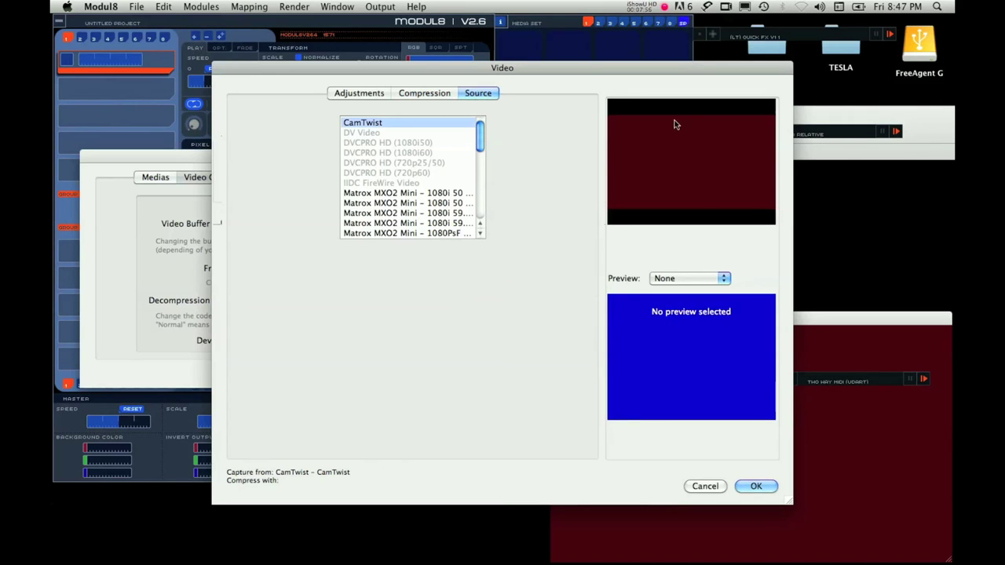
{"action": "mouse_move", "coordinate": [616, 71]}
{"action": "left_mouse_down"}
{"action": "mouse_move", "coordinate": [516, 97]}
{"action": "mouse_move", "coordinate": [362, 104]}
{"action": "left_mouse_up"}
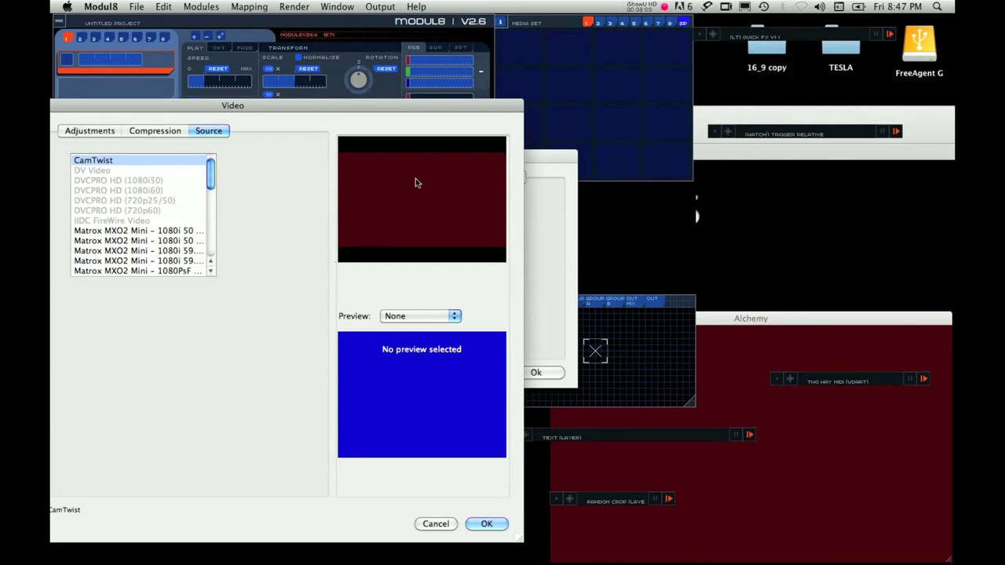
Draw two white freehand test shapes on the Alchemy canvas and reposition the video settings window
{"action": "left_click", "coordinate": [789, 320]}
{"action": "left_click_drag", "start_coordinate": [645, 440], "coordinate": [909, 465]}
{"action": "left_click", "coordinate": [306, 120]}
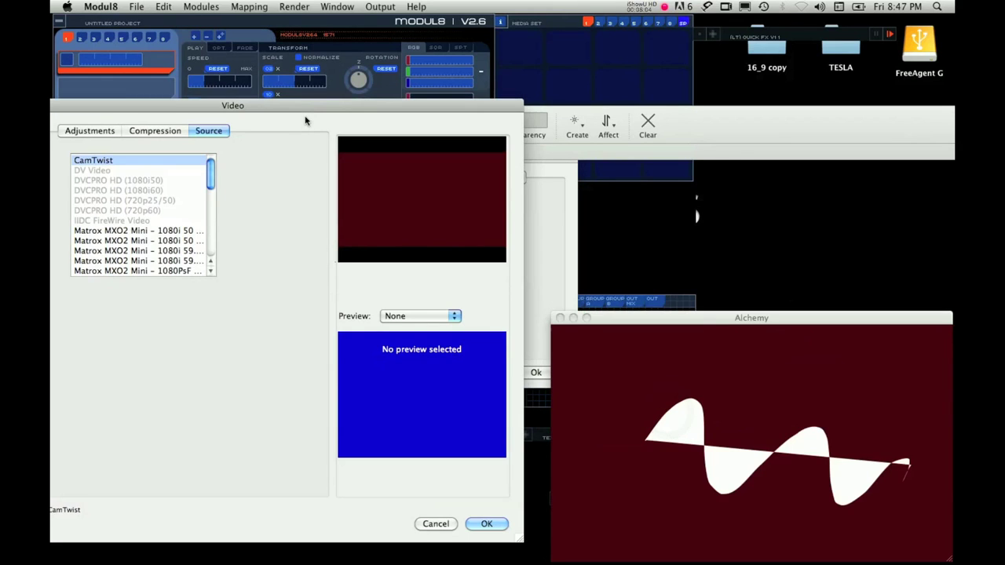
{"action": "left_click", "coordinate": [770, 368]}
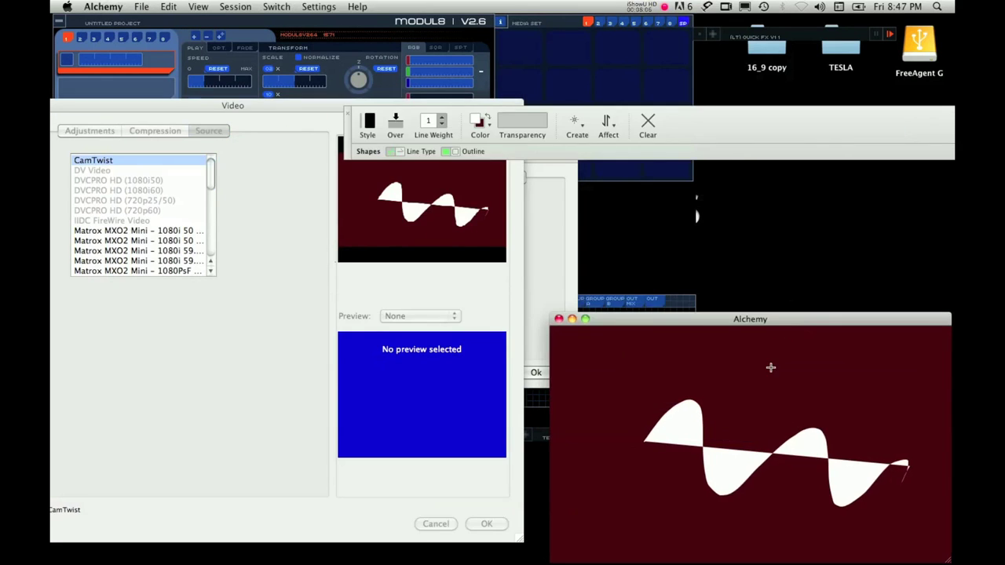
{"action": "mouse_move", "coordinate": [770, 367]}
{"action": "left_mouse_down"}
{"action": "mouse_move", "coordinate": [822, 366]}
{"action": "mouse_move", "coordinate": [866, 420]}
{"action": "mouse_move", "coordinate": [675, 380]}
{"action": "left_mouse_up"}
{"action": "left_click", "coordinate": [455, 186]}
{"action": "mouse_move", "coordinate": [357, 106]}
{"action": "left_mouse_down"}
{"action": "mouse_move", "coordinate": [413, 84]}
{"action": "mouse_move", "coordinate": [449, 80]}
{"action": "mouse_move", "coordinate": [451, 89]}
{"action": "left_mouse_up"}
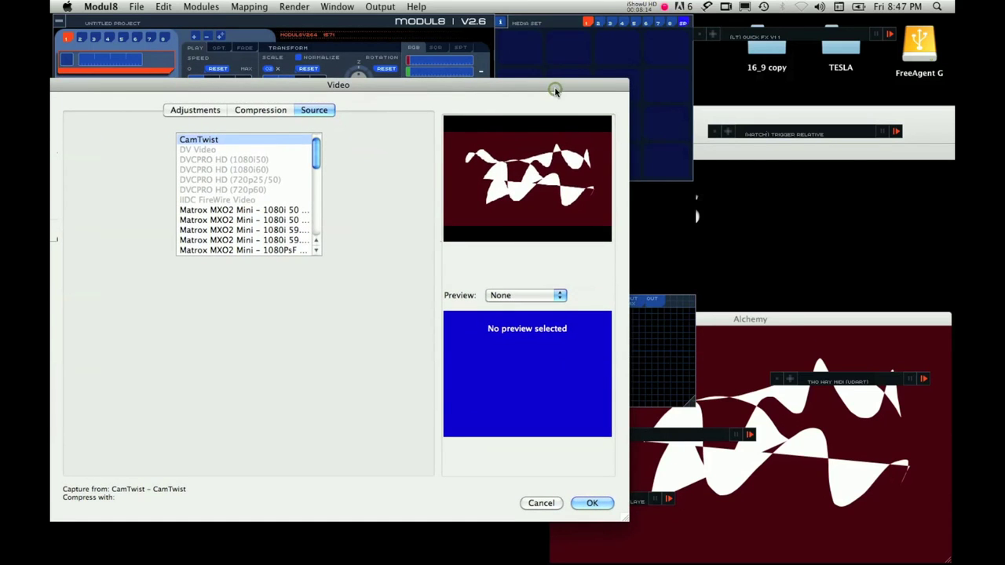
{"action": "left_click_drag", "start_coordinate": [554, 90], "coordinate": [596, 66]}
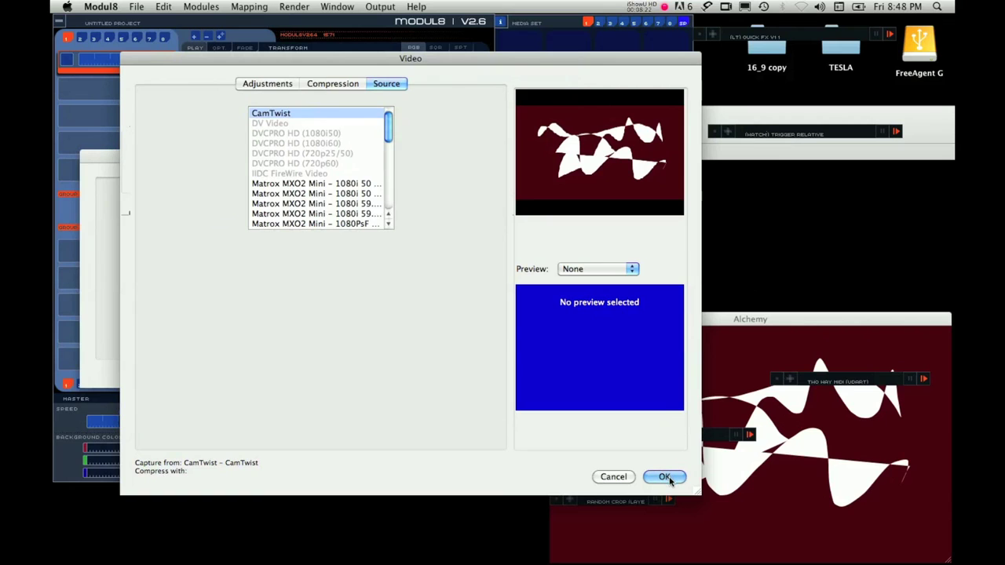
Review the compression settings and capture device list, then close the video source settings
{"action": "left_click", "coordinate": [336, 85]}
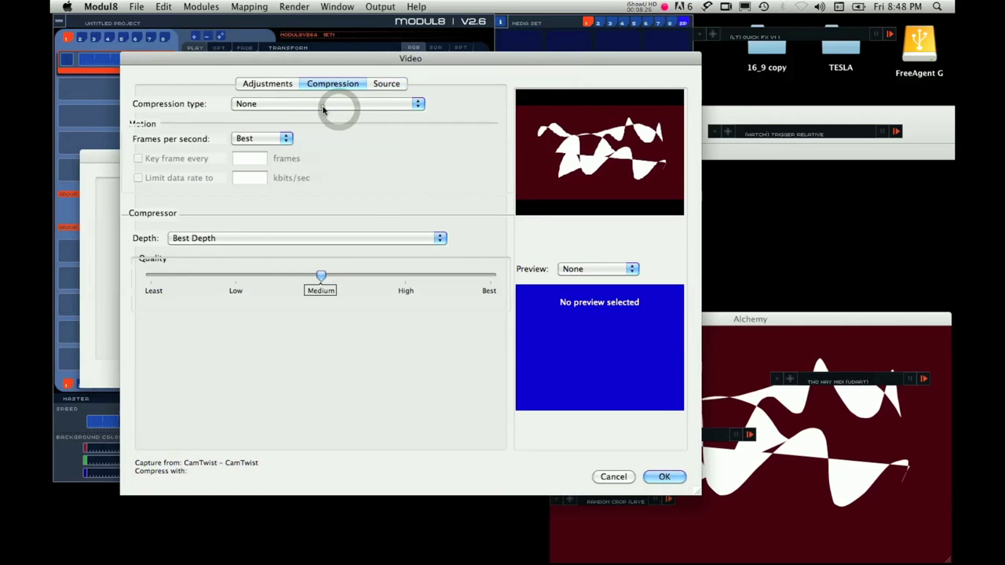
{"action": "left_click", "coordinate": [322, 104]}
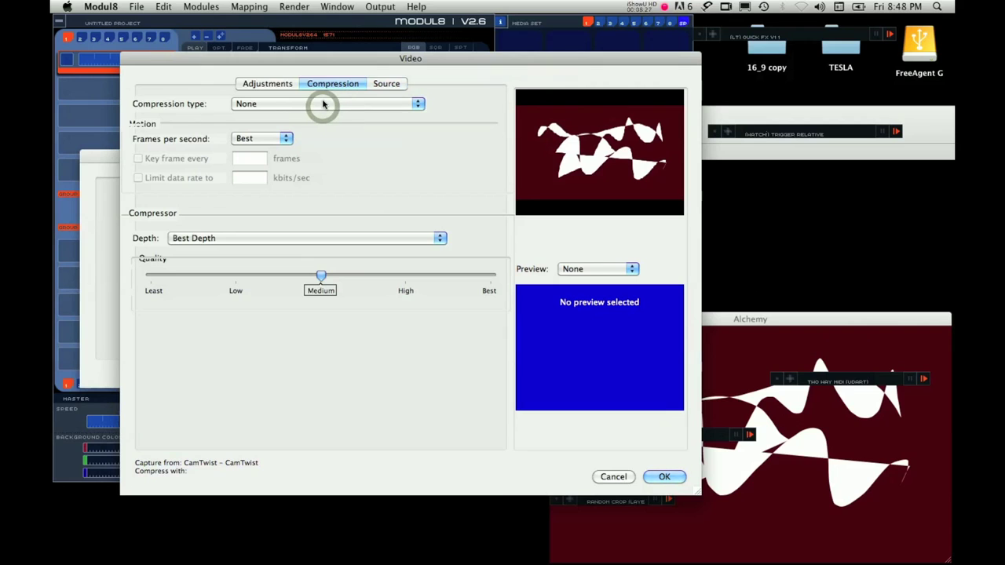
{"action": "left_click", "coordinate": [386, 84]}
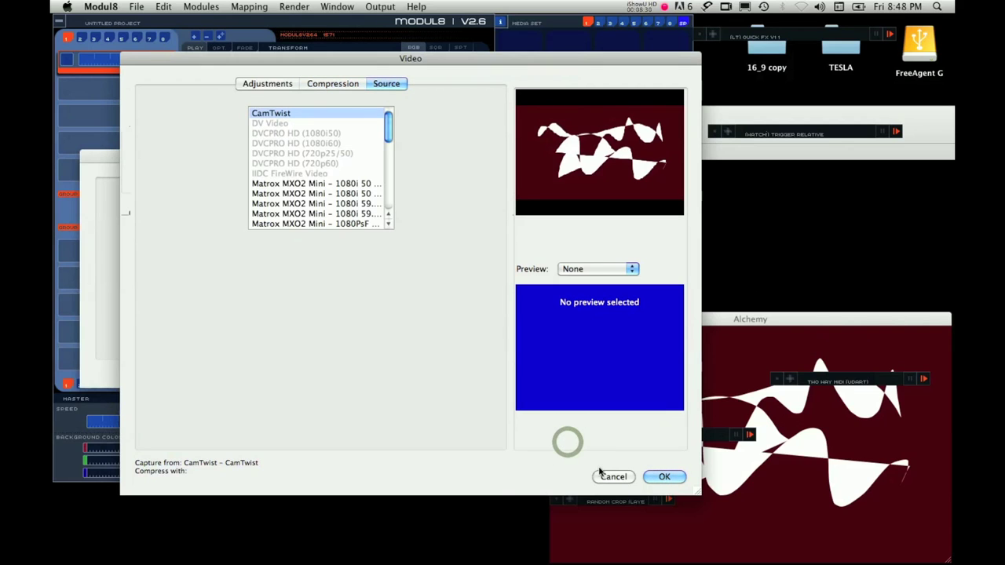
{"action": "left_click", "coordinate": [663, 477]}
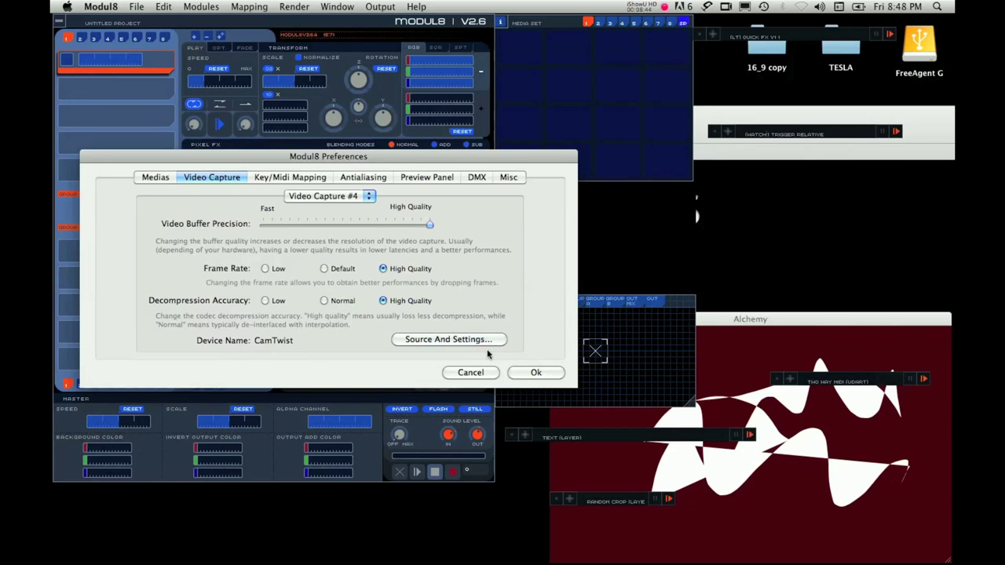
{"action": "left_click", "coordinate": [726, 347]}
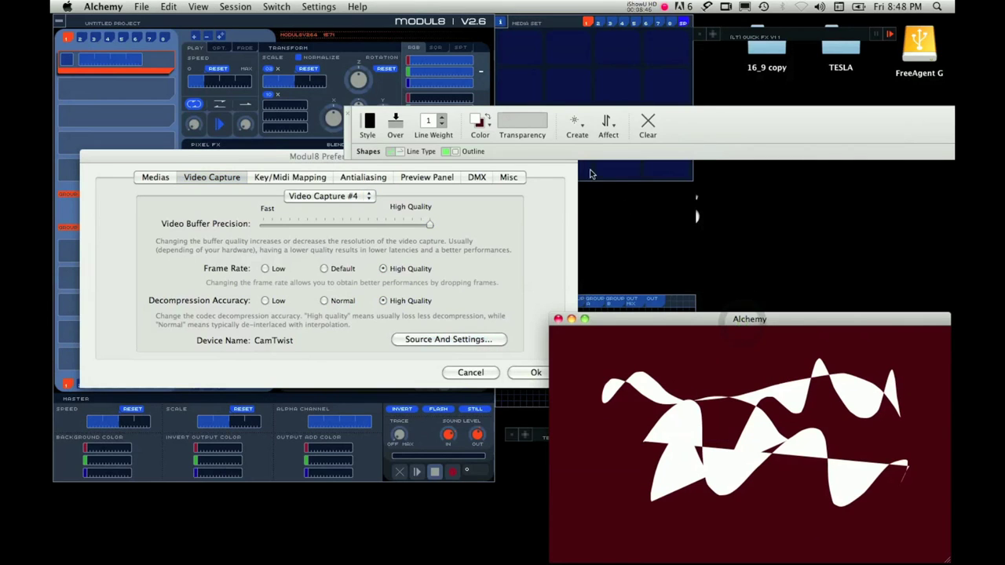
{"action": "left_click", "coordinate": [291, 163]}
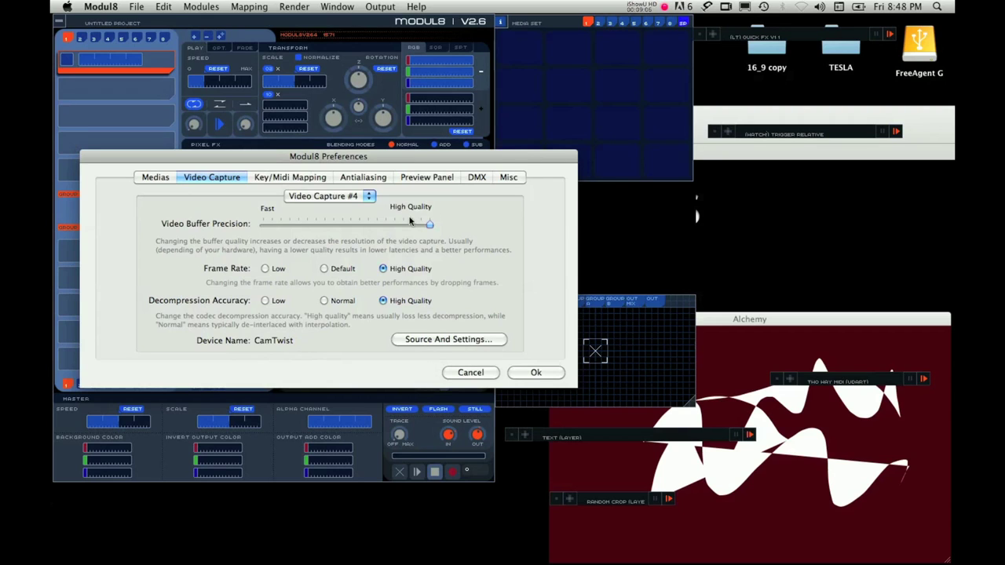
{"action": "left_click", "coordinate": [332, 226]}
{"action": "left_click", "coordinate": [332, 226]}
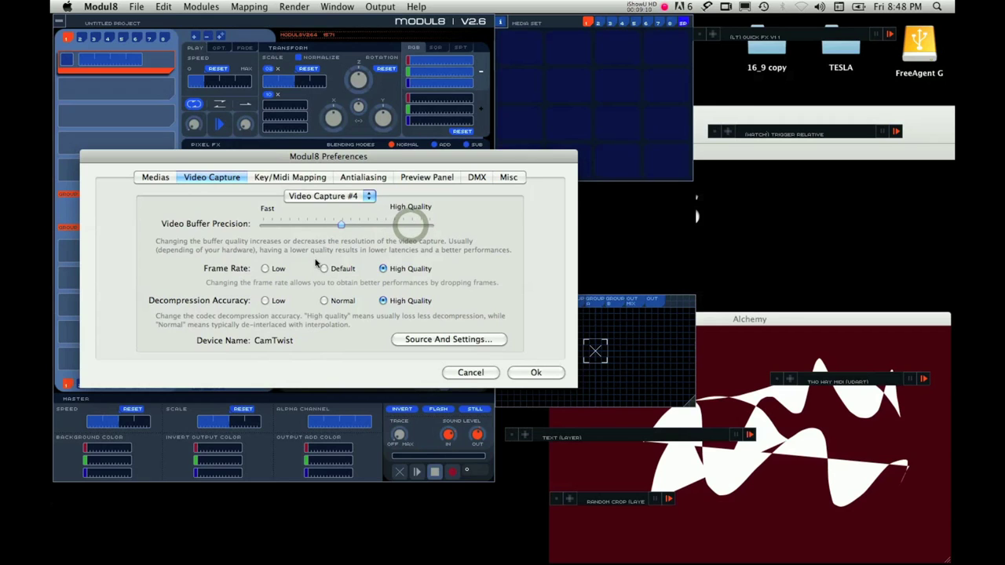
{"action": "left_click", "coordinate": [422, 225]}
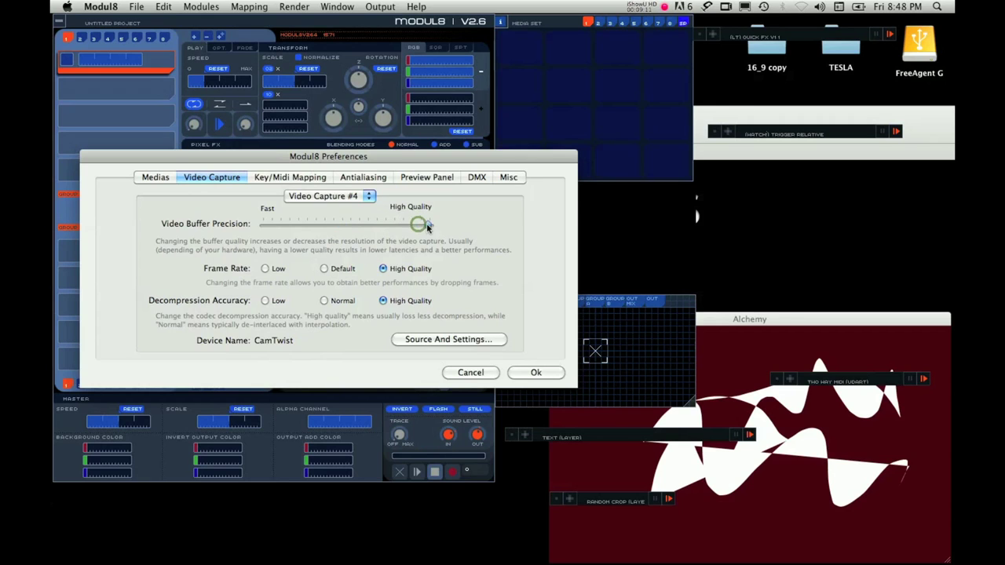
{"action": "left_click", "coordinate": [276, 275]}
{"action": "left_click", "coordinate": [325, 269]}
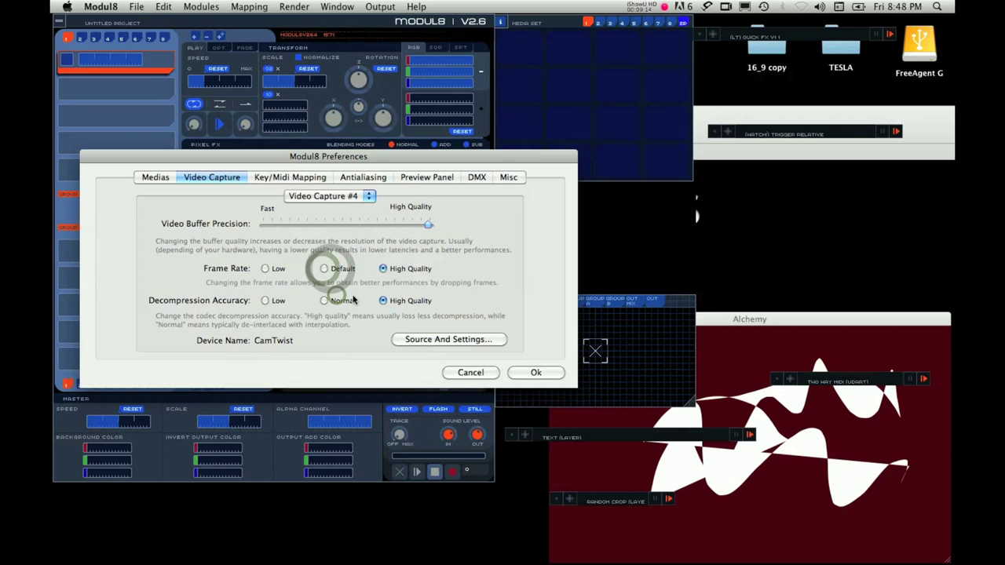
{"action": "left_click", "coordinate": [438, 229]}
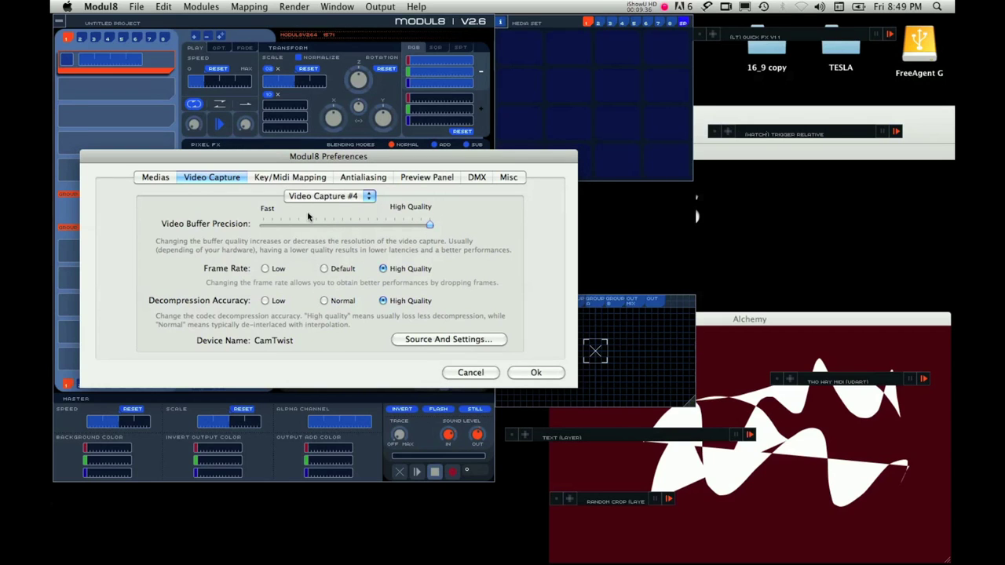
Confirm Preferences with Ok and switch the Media Set to the bank holding Testcard, Text, Canvas and Video Inputs
{"action": "left_click", "coordinate": [539, 374]}
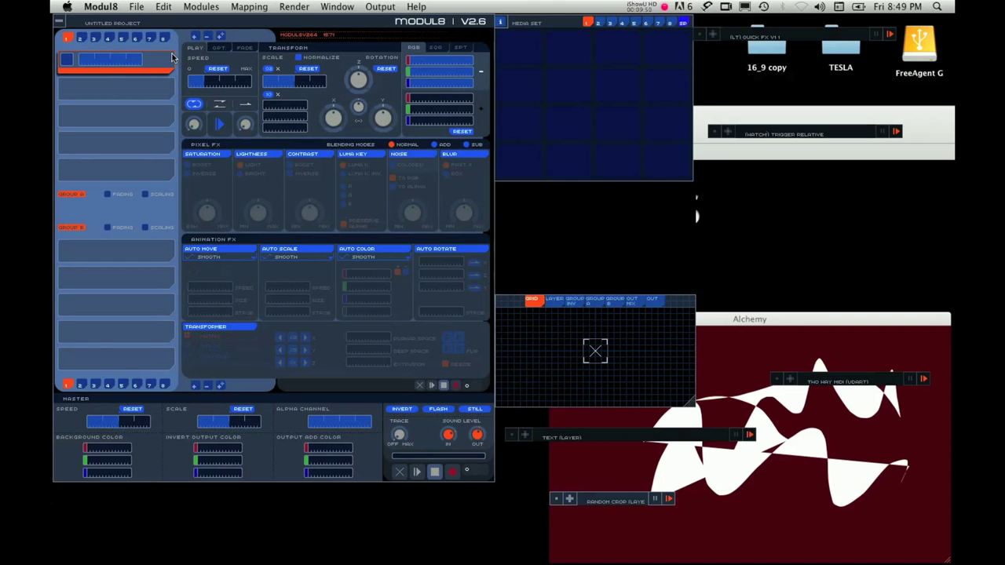
{"action": "left_click", "coordinate": [202, 36]}
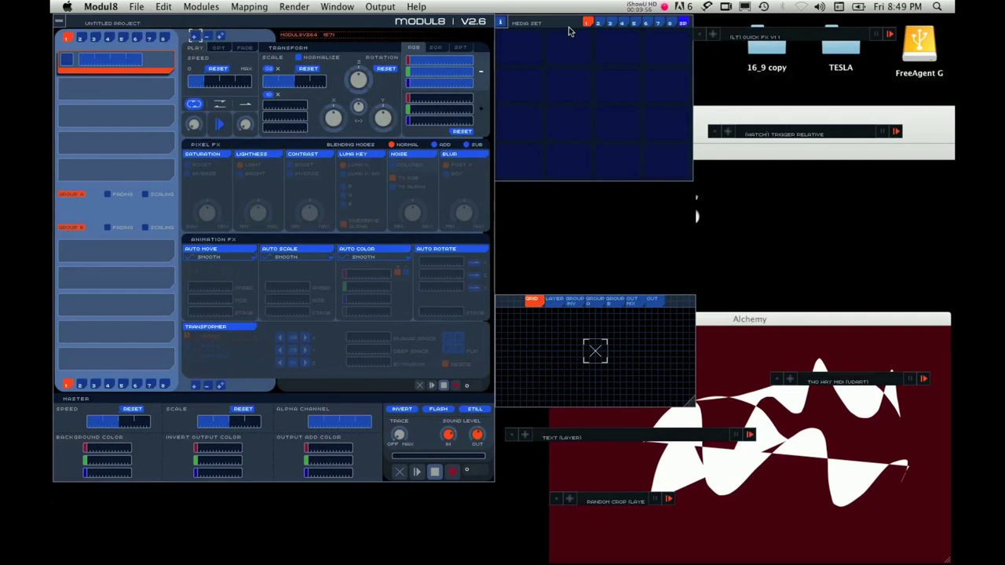
{"action": "left_click", "coordinate": [610, 23]}
{"action": "left_click", "coordinate": [645, 23]}
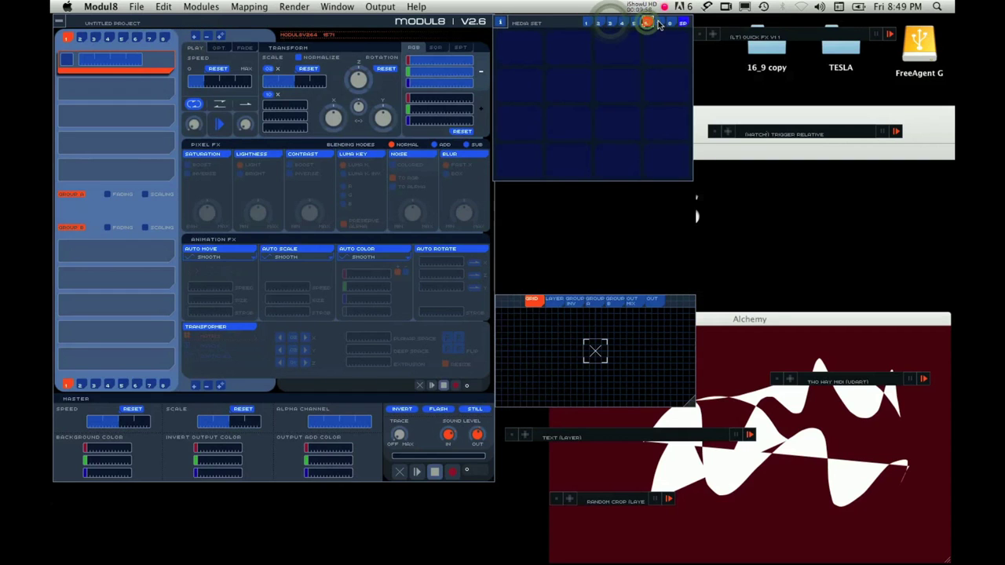
{"action": "left_click", "coordinate": [672, 22]}
{"action": "left_click", "coordinate": [681, 24]}
{"action": "left_click", "coordinate": [602, 92]}
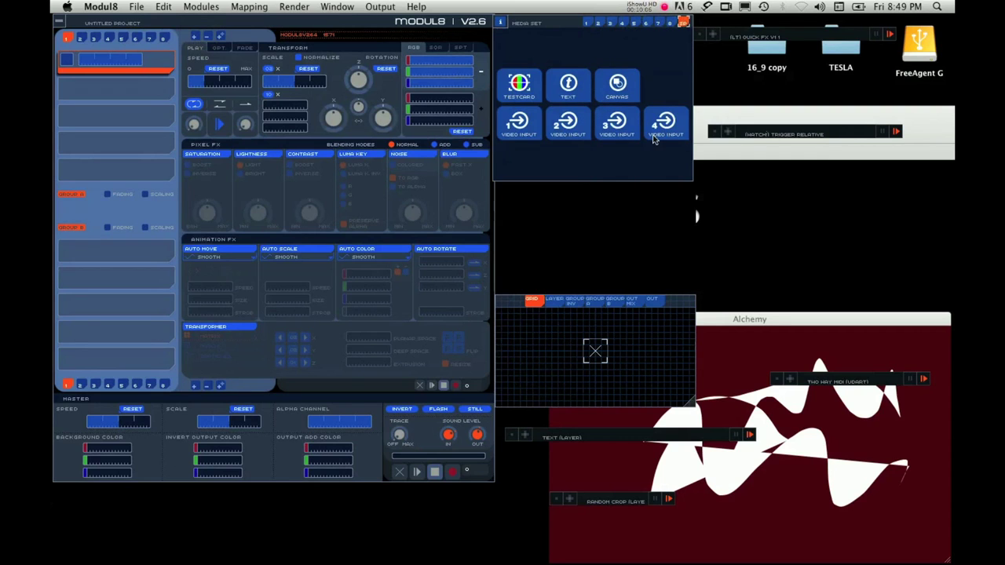
{"action": "left_click", "coordinate": [560, 227]}
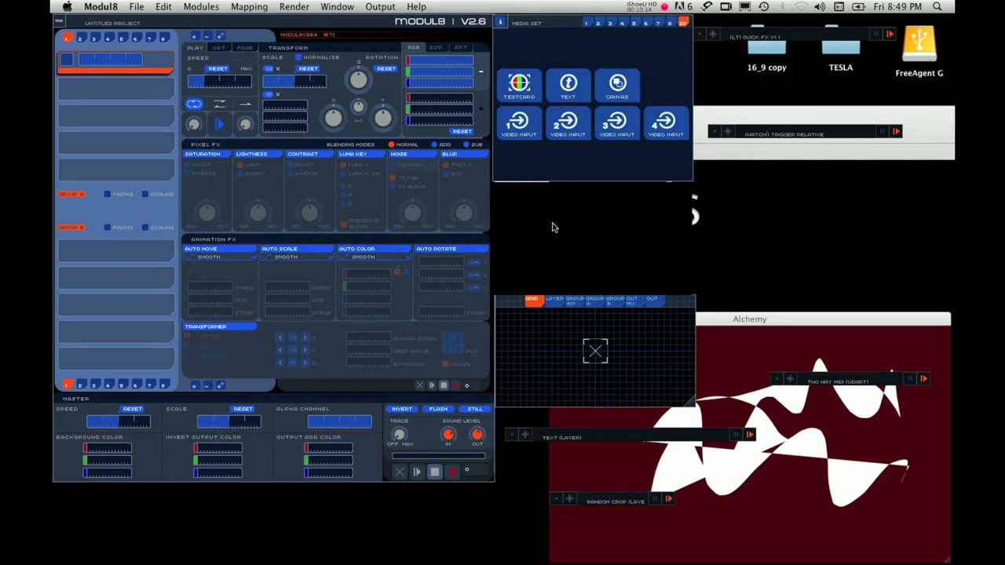
Cycle the grid module through its group invert, output and layer views
{"action": "key", "text": "super+u"}
{"action": "key", "text": "t"}
{"action": "key", "text": "u"}
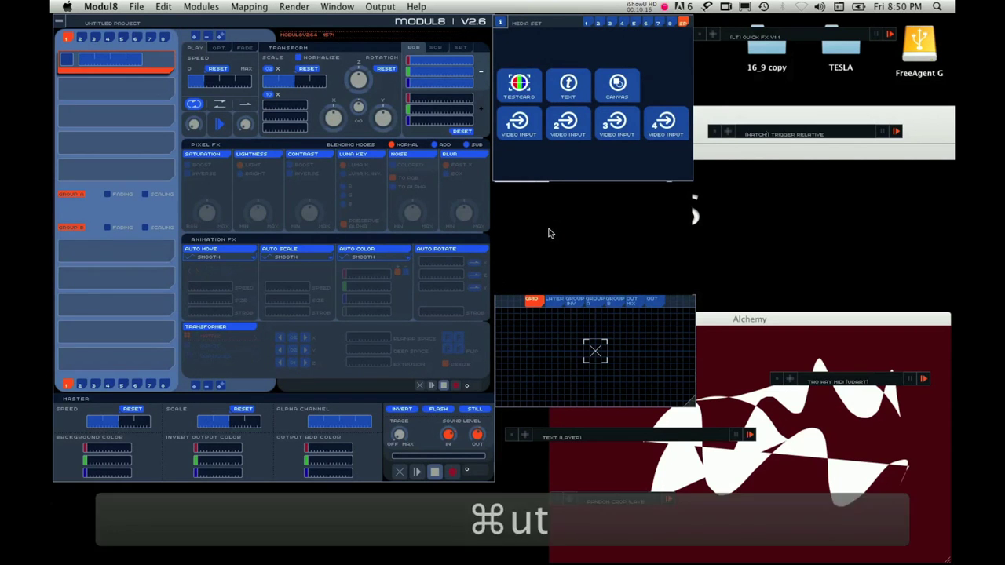
{"action": "key", "text": "t"}
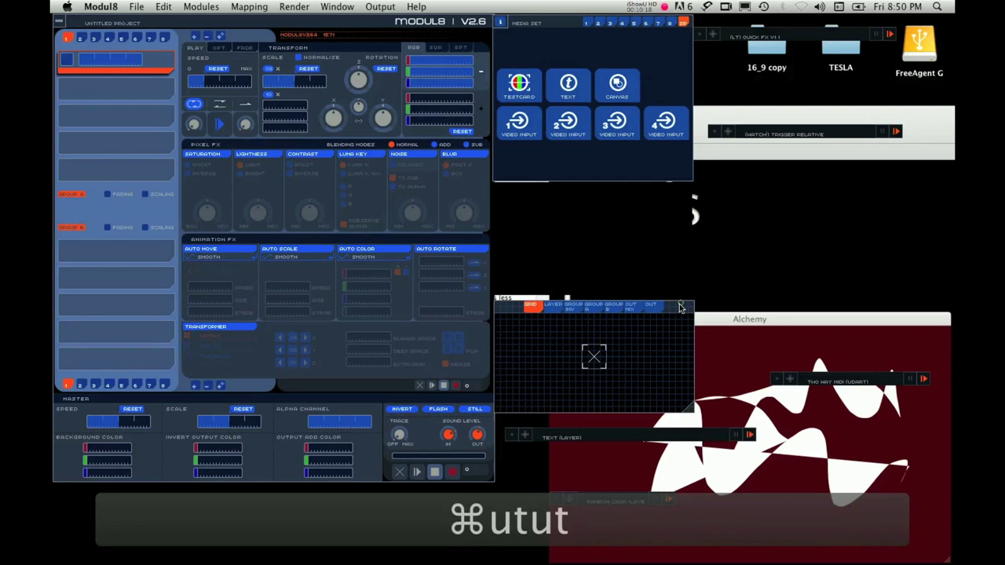
{"action": "left_click", "coordinate": [679, 306]}
{"action": "left_click", "coordinate": [573, 303]}
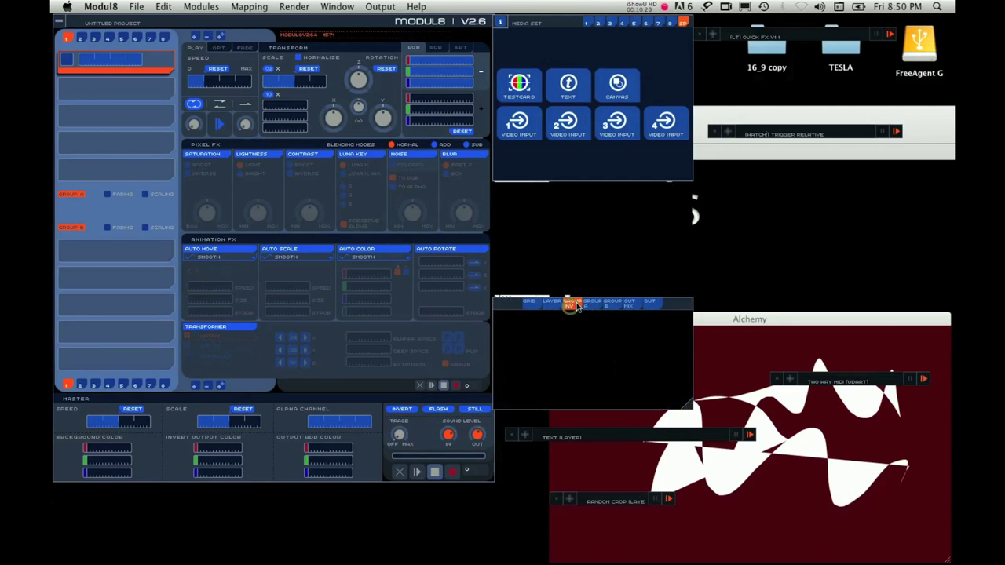
{"action": "left_click", "coordinate": [632, 305]}
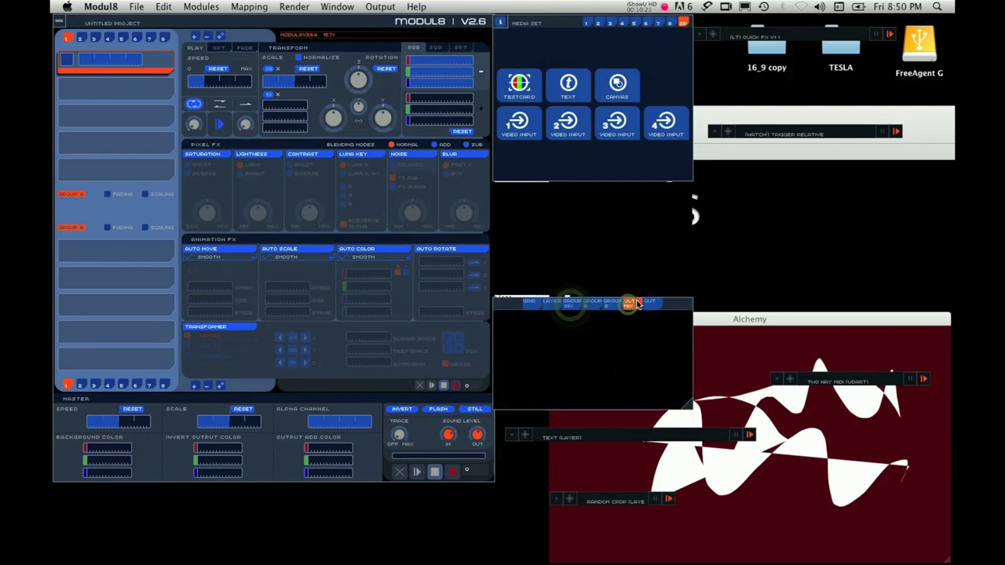
{"action": "left_click", "coordinate": [556, 304]}
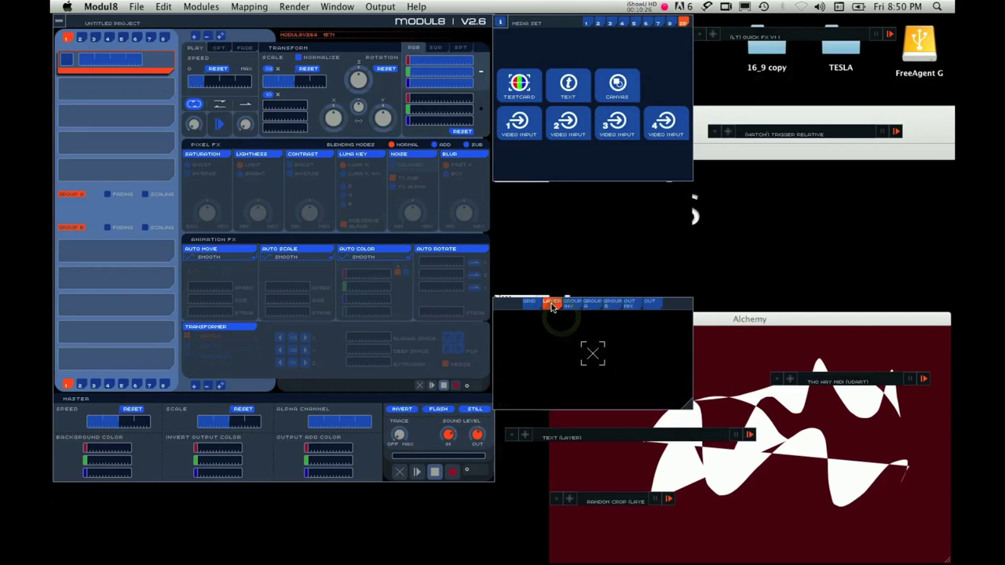
{"action": "left_click", "coordinate": [552, 312]}
Back in grid view, nudge the position marker and load Video Input 4 into layer 1
{"action": "left_click", "coordinate": [532, 303]}
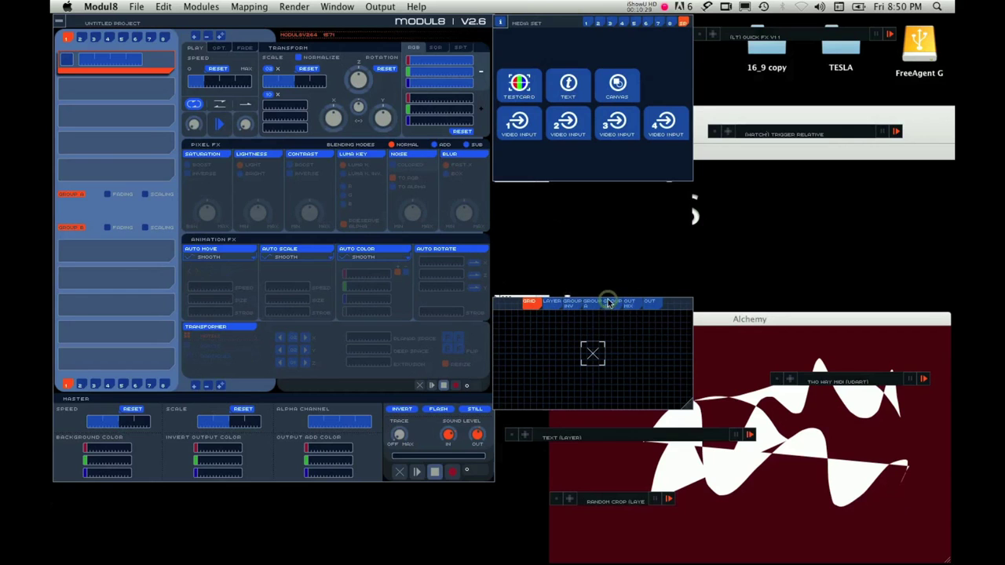
{"action": "left_click", "coordinate": [594, 355]}
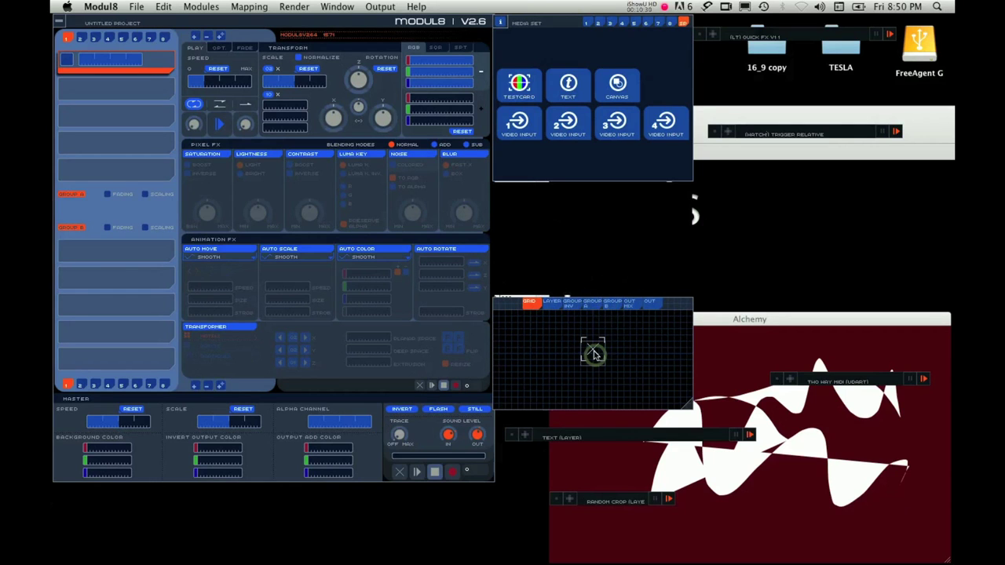
{"action": "left_click_drag", "start_coordinate": [594, 355], "coordinate": [587, 355]}
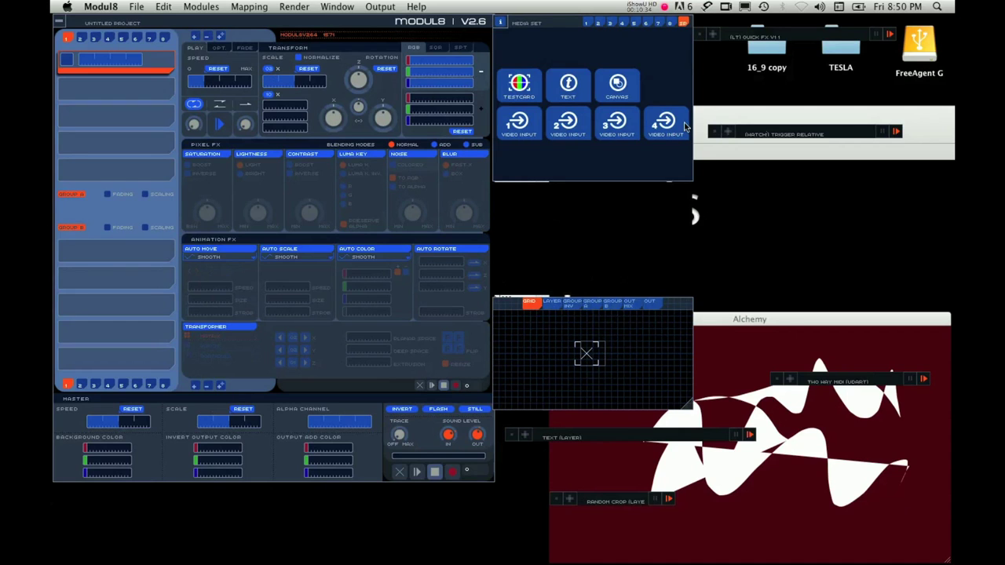
{"action": "left_click", "coordinate": [167, 68]}
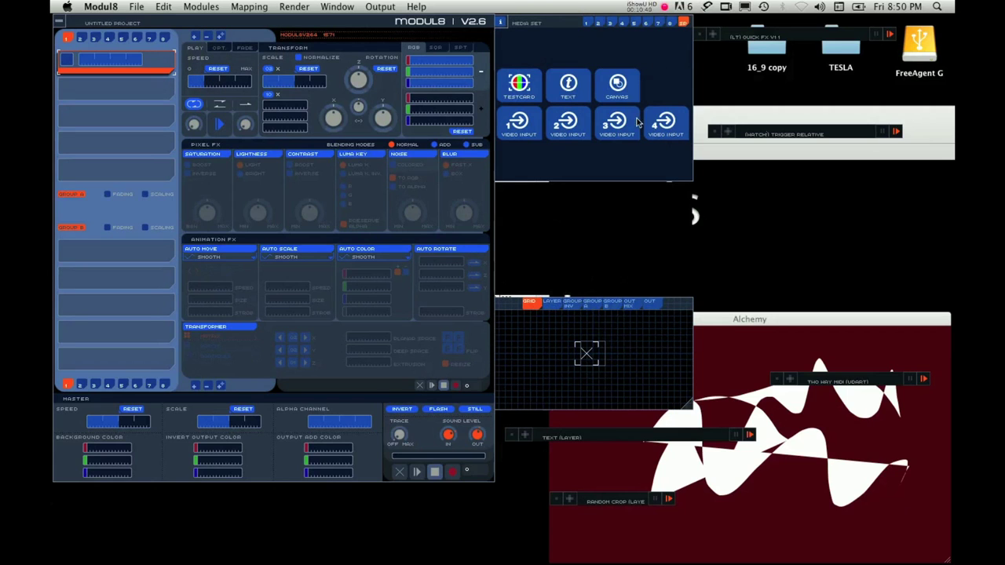
{"action": "left_click", "coordinate": [666, 125]}
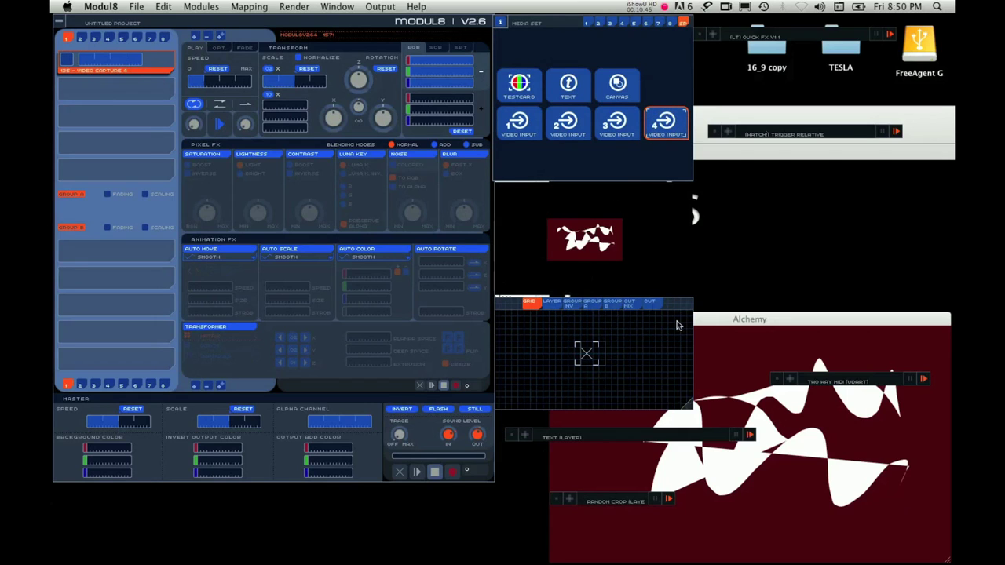
Draw and clear several white freehand wave shapes on the Alchemy canvas
{"action": "left_click", "coordinate": [758, 320]}
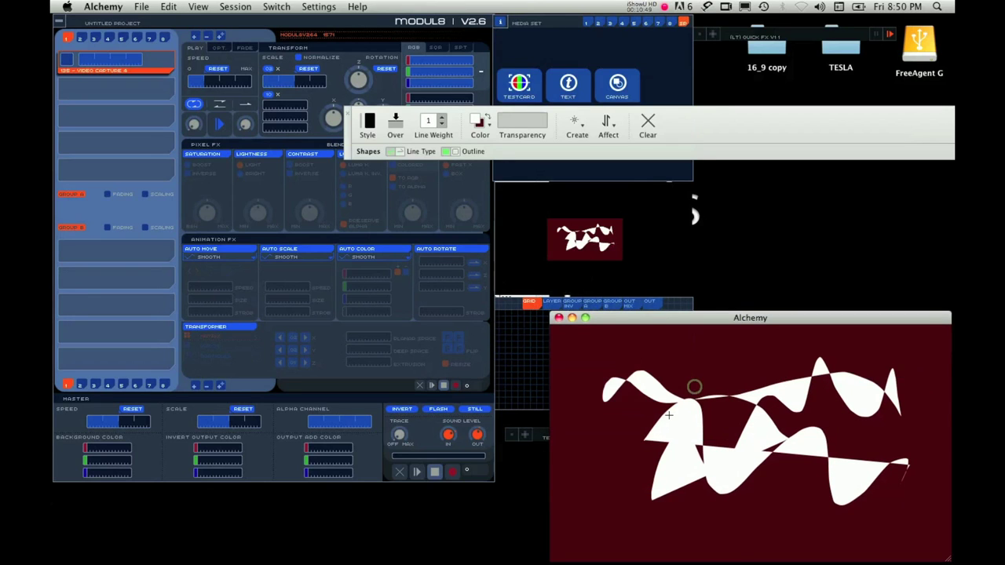
{"action": "left_click_drag", "start_coordinate": [668, 414], "coordinate": [809, 413]}
{"action": "left_click", "coordinate": [648, 131]}
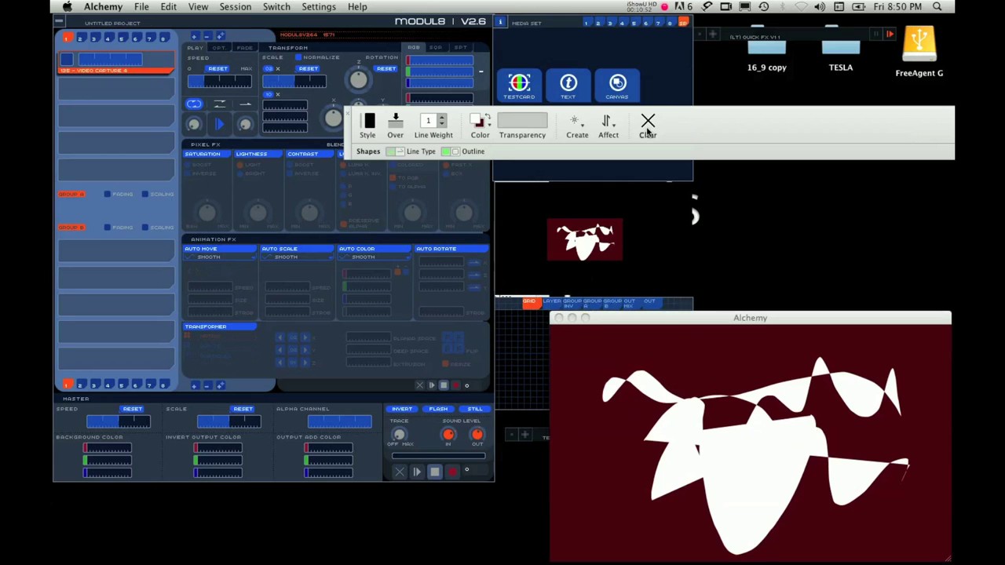
{"action": "left_click", "coordinate": [648, 131]}
{"action": "left_click_drag", "start_coordinate": [601, 447], "coordinate": [924, 439]}
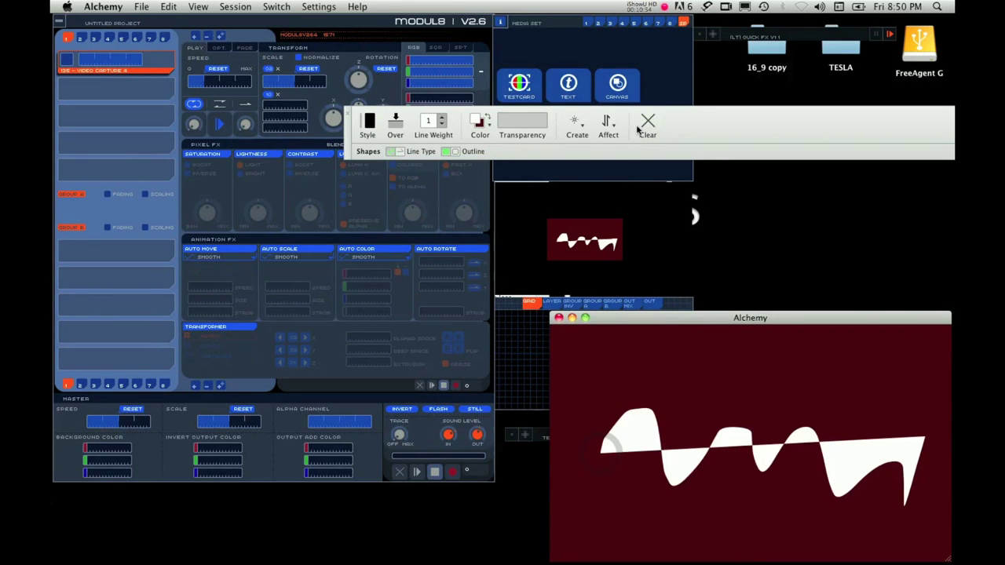
{"action": "left_click", "coordinate": [646, 128]}
{"action": "left_click", "coordinate": [651, 474]}
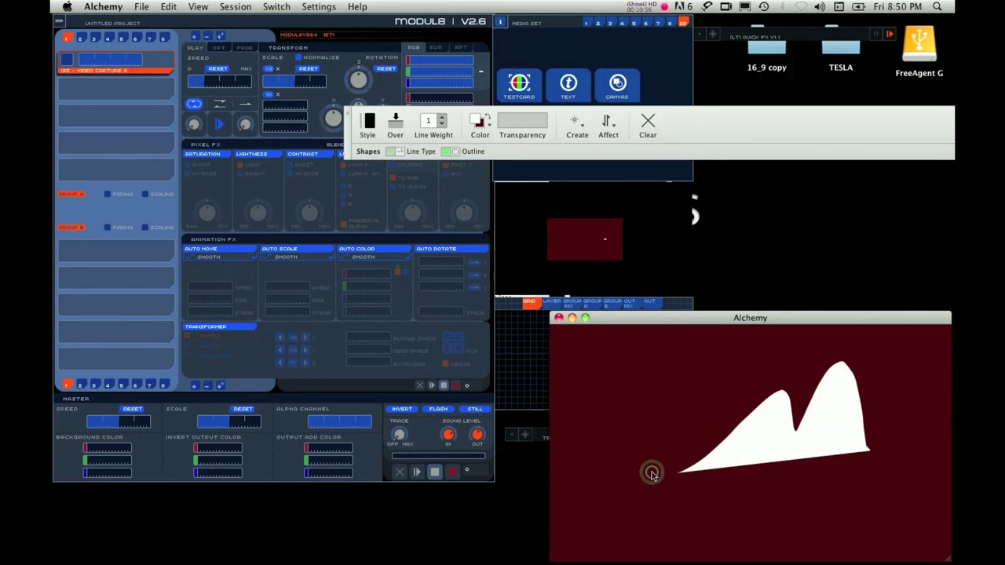
{"action": "left_click", "coordinate": [625, 432]}
{"action": "left_click", "coordinate": [648, 130]}
{"action": "left_click", "coordinate": [633, 412]}
{"action": "left_click_drag", "start_coordinate": [652, 454], "coordinate": [940, 473]}
{"action": "left_click_drag", "start_coordinate": [906, 407], "coordinate": [620, 490]}
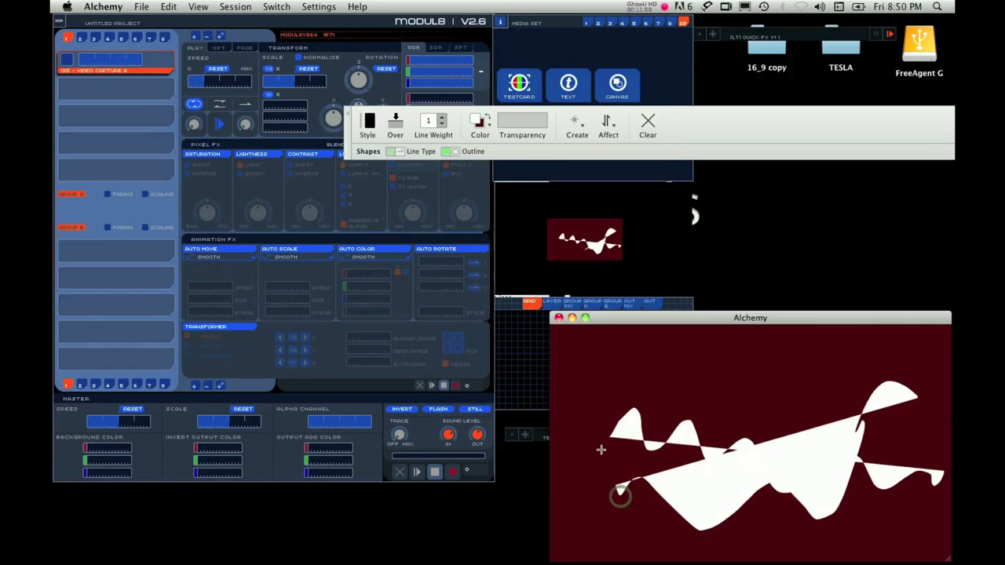
{"action": "left_click", "coordinate": [647, 129]}
Try a few more white wave strokes, wipe the canvas blank, and bring Modul8 forward
{"action": "mouse_move", "coordinate": [598, 412]}
{"action": "left_mouse_down"}
{"action": "mouse_move", "coordinate": [700, 441]}
{"action": "mouse_move", "coordinate": [893, 471]}
{"action": "left_mouse_up"}
{"action": "left_click_drag", "start_coordinate": [911, 370], "coordinate": [620, 462]}
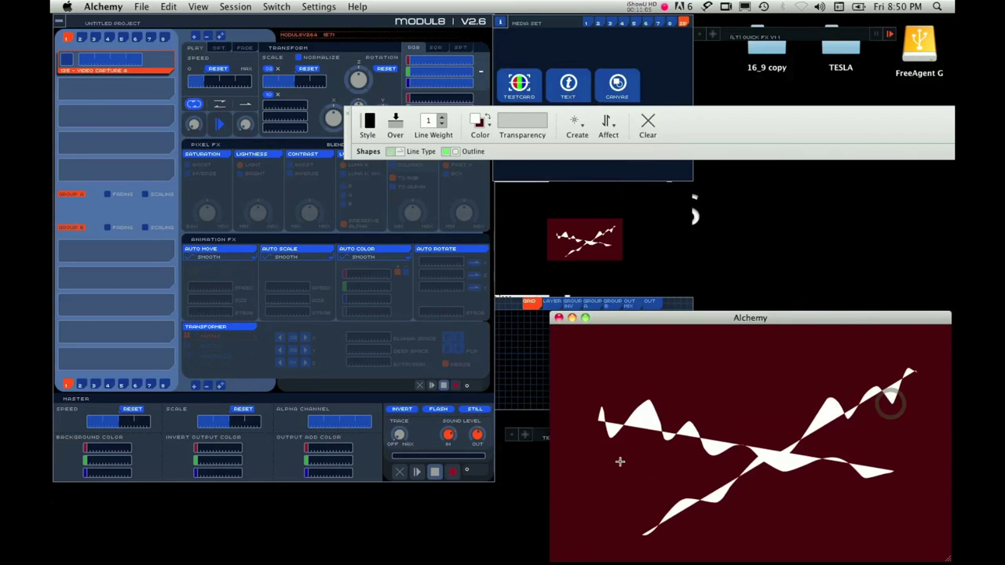
{"action": "left_click", "coordinate": [647, 124]}
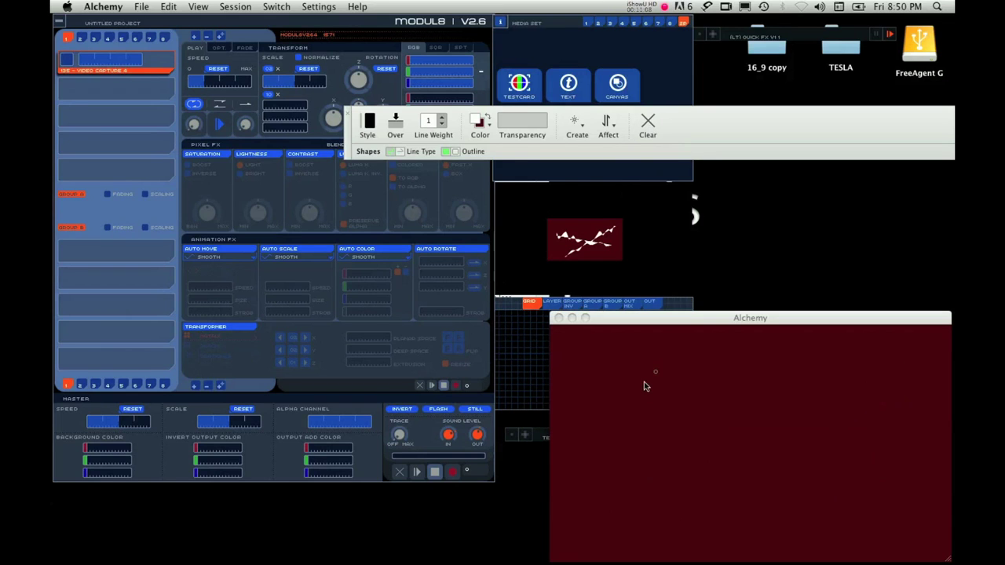
{"action": "mouse_move", "coordinate": [623, 408]}
{"action": "left_mouse_down"}
{"action": "mouse_move", "coordinate": [816, 466]}
{"action": "mouse_move", "coordinate": [930, 475]}
{"action": "left_mouse_up"}
{"action": "mouse_move", "coordinate": [684, 488]}
{"action": "left_mouse_down"}
{"action": "mouse_move", "coordinate": [698, 514]}
{"action": "mouse_move", "coordinate": [913, 345]}
{"action": "left_mouse_up"}
{"action": "mouse_move", "coordinate": [729, 359]}
{"action": "left_mouse_down"}
{"action": "mouse_move", "coordinate": [817, 498]}
{"action": "mouse_move", "coordinate": [820, 541]}
{"action": "left_mouse_up"}
{"action": "left_click", "coordinate": [647, 124]}
{"action": "left_click", "coordinate": [609, 320]}
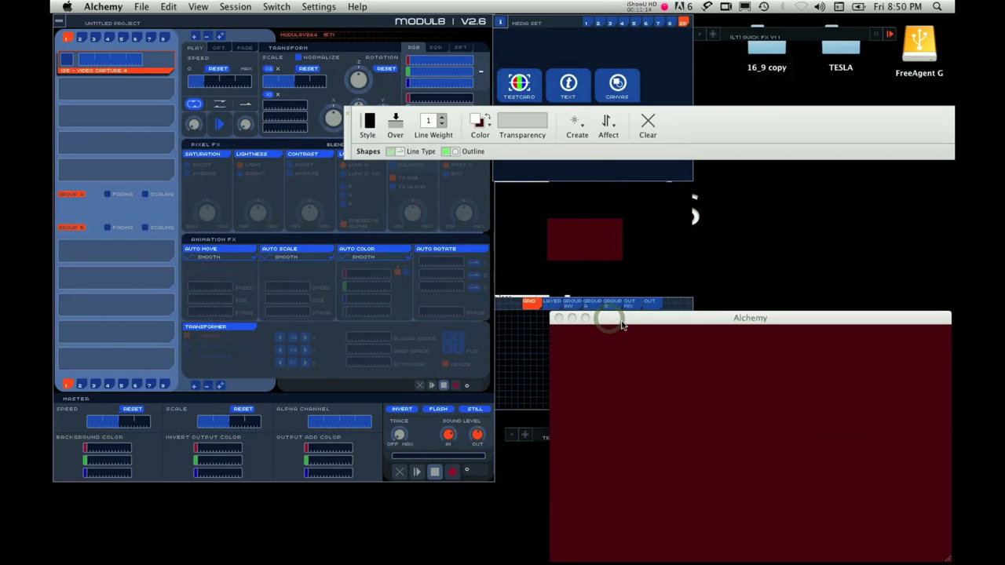
{"action": "mouse_move", "coordinate": [611, 408]}
{"action": "left_mouse_down"}
{"action": "mouse_move", "coordinate": [626, 442]}
{"action": "mouse_move", "coordinate": [657, 413]}
{"action": "mouse_move", "coordinate": [828, 470]}
{"action": "left_mouse_up"}
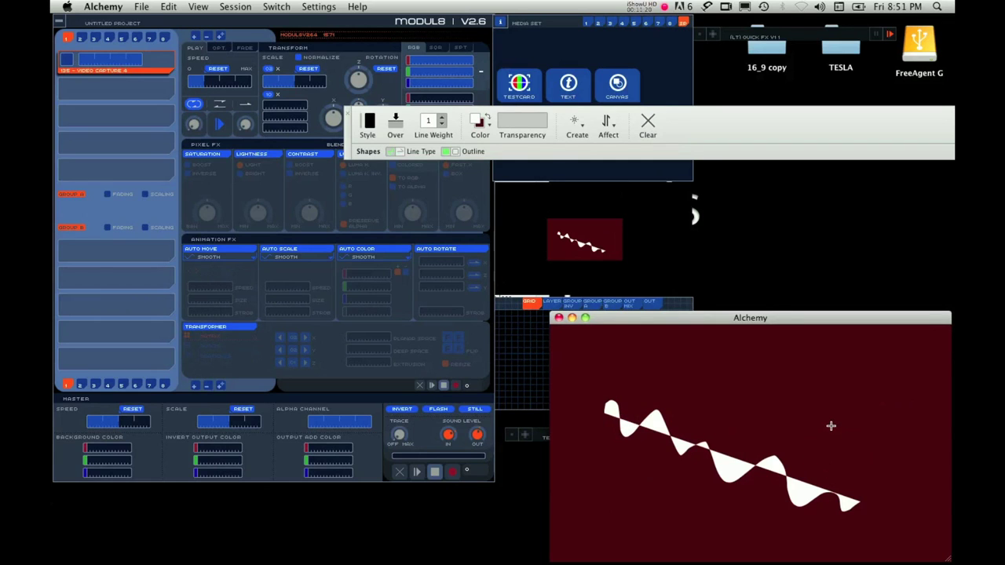
{"action": "left_click_drag", "start_coordinate": [867, 373], "coordinate": [658, 535]}
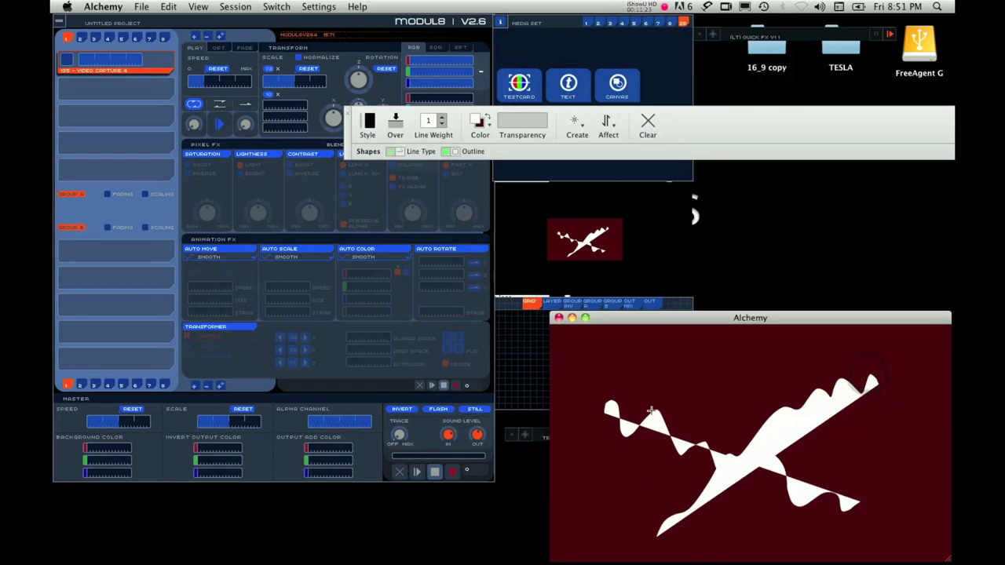
{"action": "left_click", "coordinate": [647, 121]}
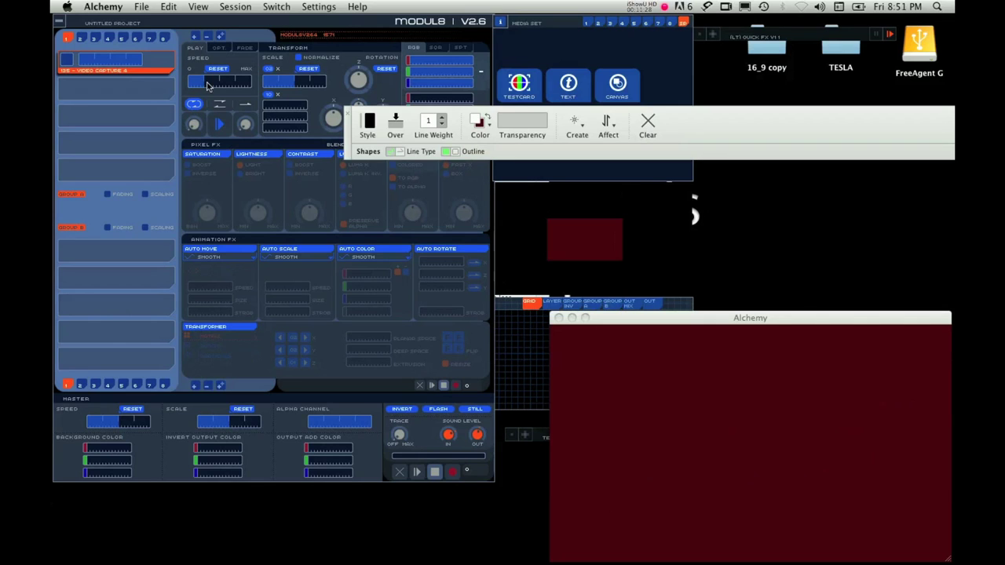
{"action": "left_click_drag", "start_coordinate": [204, 82], "coordinate": [195, 80]}
{"action": "left_click", "coordinate": [630, 224]}
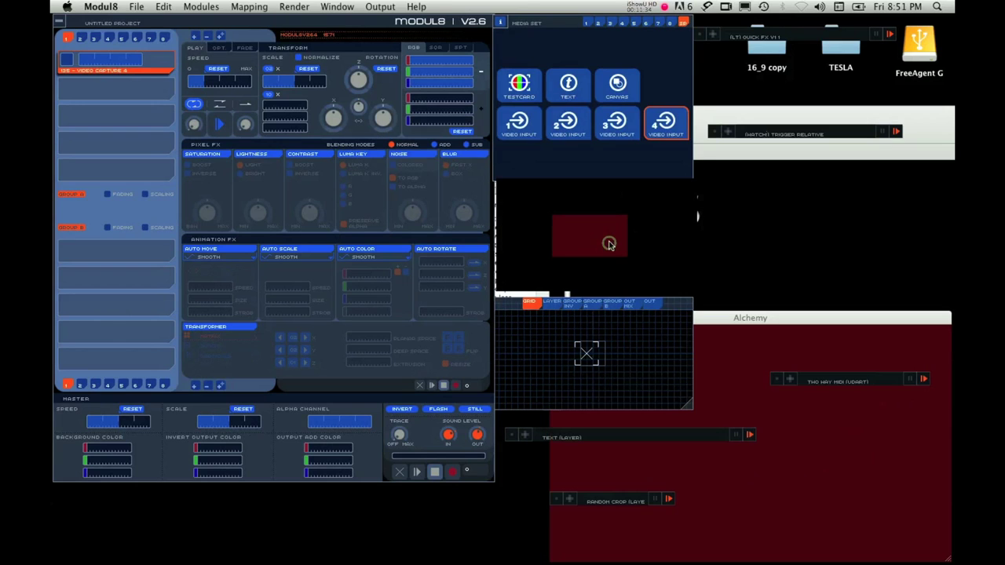
Enable Scale in the Transform panel, shift the layer slightly right, and push scale toward maximum
{"action": "left_click", "coordinate": [643, 215]}
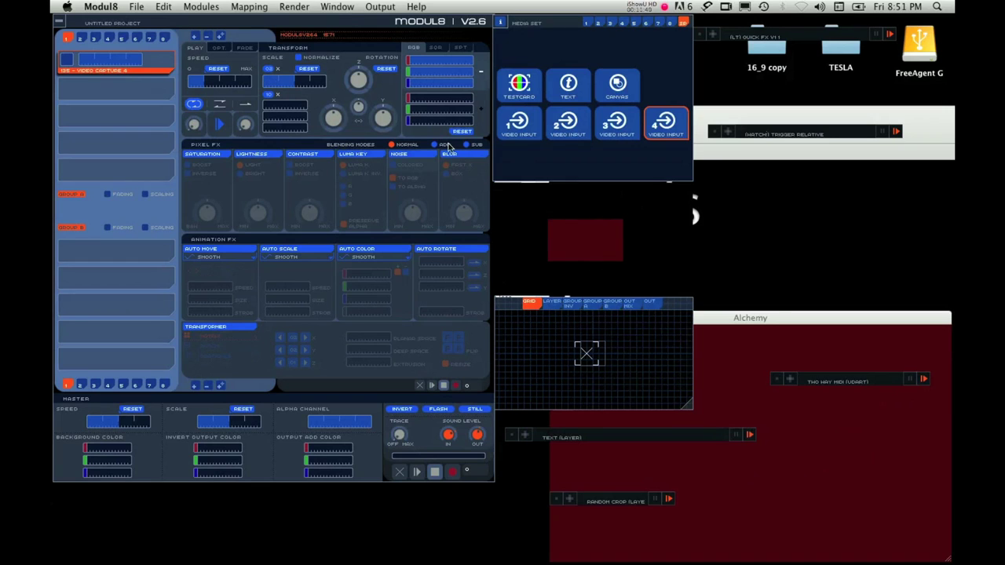
{"action": "left_click", "coordinate": [270, 70]}
{"action": "left_click", "coordinate": [272, 72]}
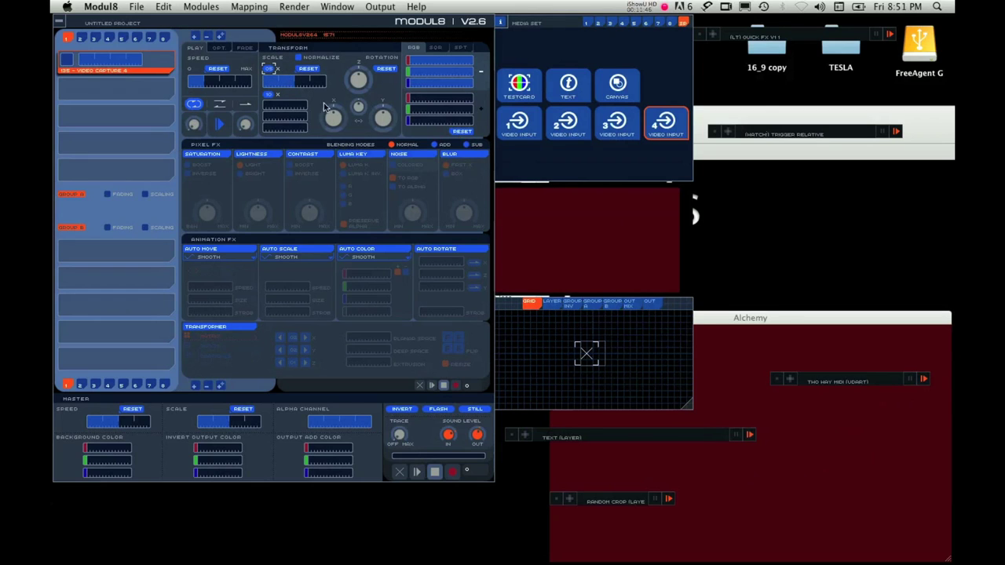
{"action": "left_click", "coordinate": [585, 356]}
{"action": "left_click_drag", "start_coordinate": [584, 356], "coordinate": [592, 357]}
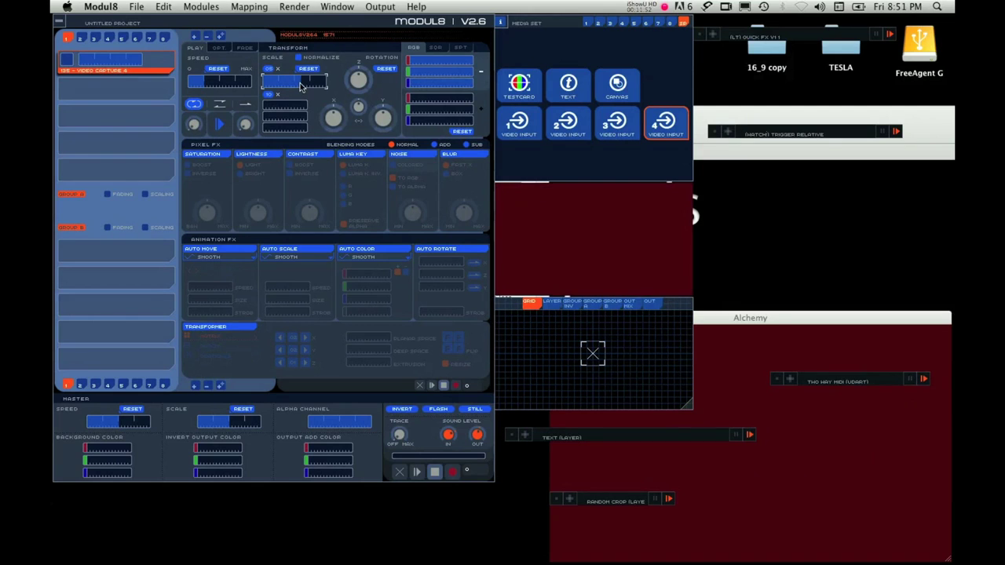
{"action": "mouse_move", "coordinate": [306, 83]}
{"action": "left_mouse_down"}
{"action": "mouse_move", "coordinate": [771, 327]}
{"action": "mouse_move", "coordinate": [833, 471]}
{"action": "mouse_move", "coordinate": [854, 452]}
{"action": "mouse_move", "coordinate": [784, 377]}
{"action": "left_mouse_up"}
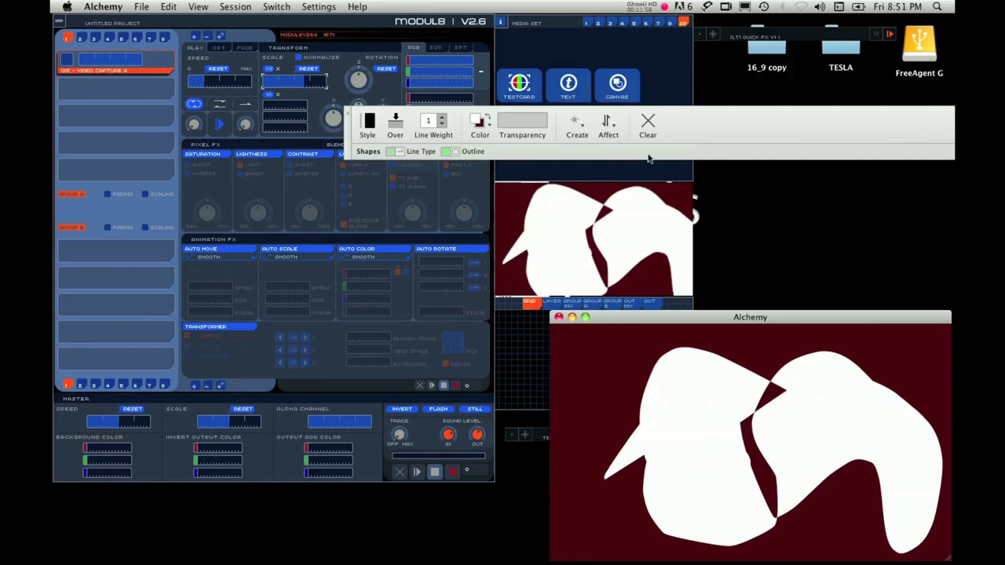
Draw a white wavy test shape on the Alchemy canvas and clear it again
{"action": "left_click", "coordinate": [647, 128]}
{"action": "mouse_move", "coordinate": [627, 423]}
{"action": "left_mouse_down"}
{"action": "mouse_move", "coordinate": [937, 489]}
{"action": "mouse_move", "coordinate": [726, 409]}
{"action": "mouse_move", "coordinate": [765, 428]}
{"action": "left_mouse_up"}
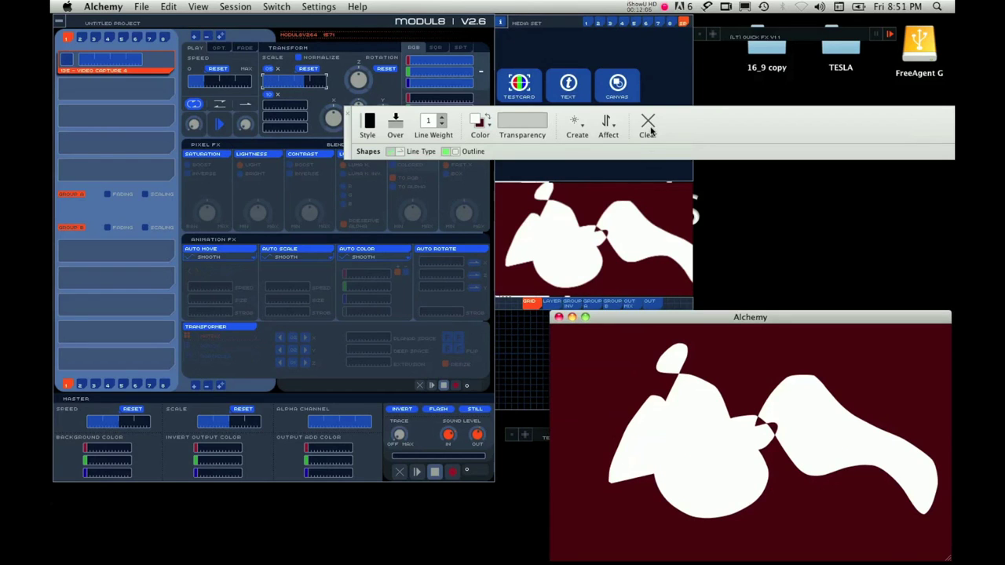
{"action": "left_click", "coordinate": [648, 127]}
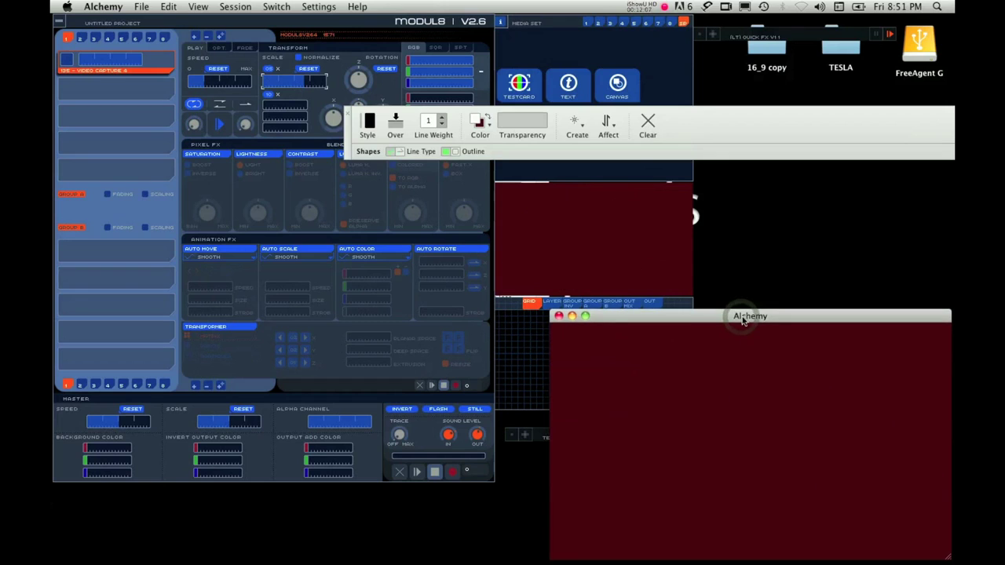
Set Alchemy's background colour to black with white as the drawing colour
{"action": "left_click", "coordinate": [480, 124]}
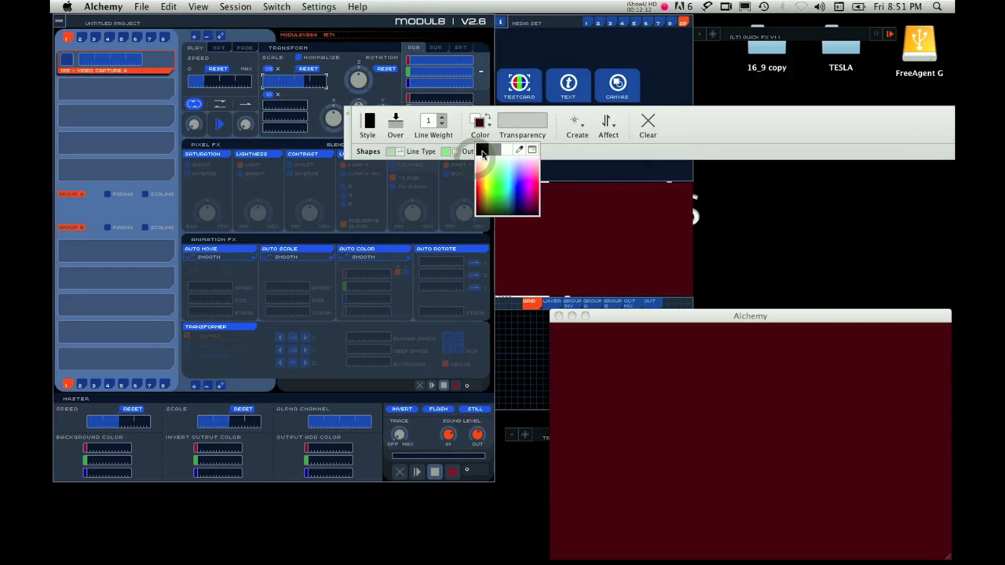
{"action": "left_click", "coordinate": [634, 126]}
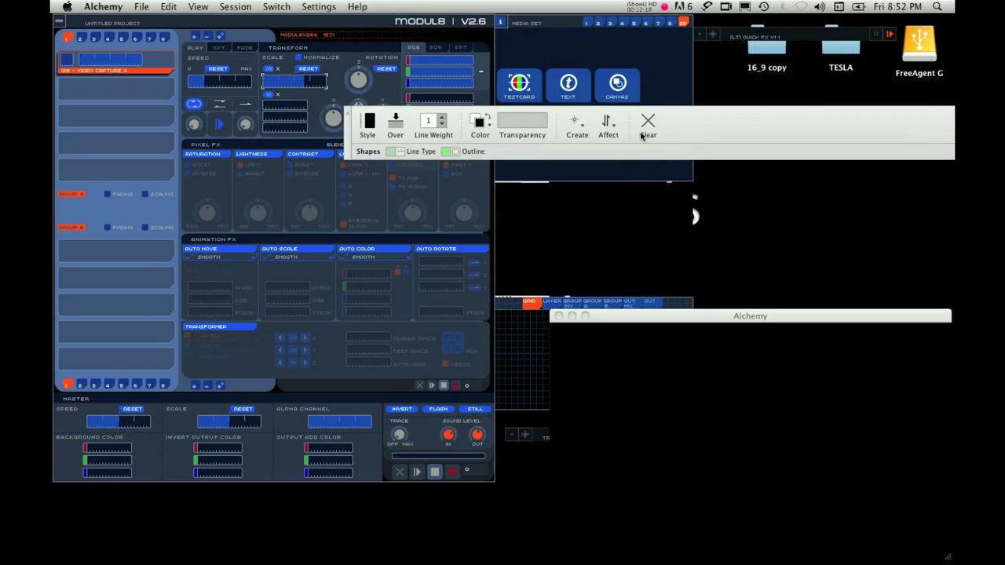
{"action": "left_click", "coordinate": [488, 118]}
{"action": "left_click", "coordinate": [608, 127]}
{"action": "left_click_drag", "start_coordinate": [608, 125], "coordinate": [602, 160]}
Switch between Modul8 and Alchemy and nudge the Alchemy drawing window slightly up-left
{"action": "left_click", "coordinate": [609, 242]}
{"action": "left_click", "coordinate": [590, 228]}
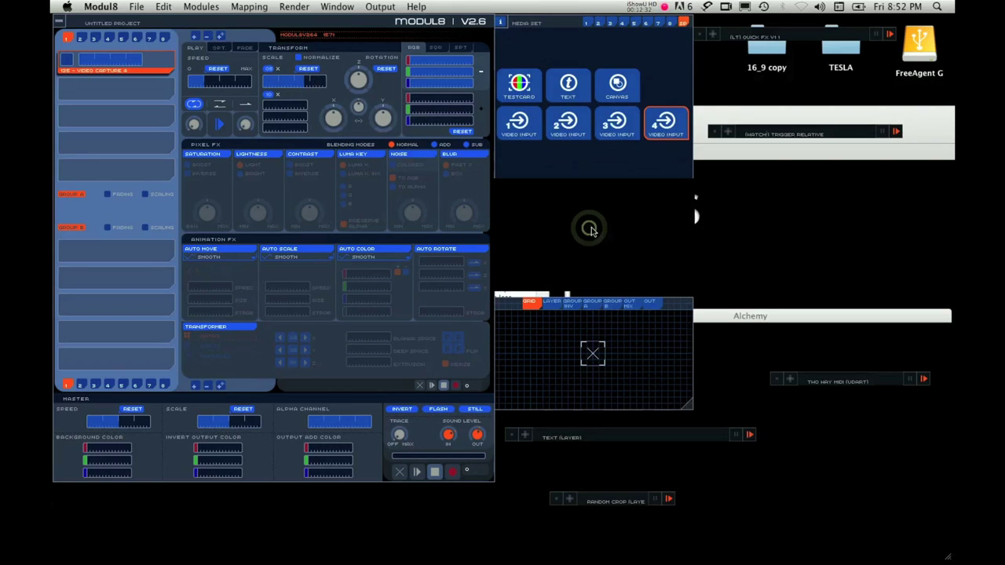
{"action": "left_click", "coordinate": [771, 327]}
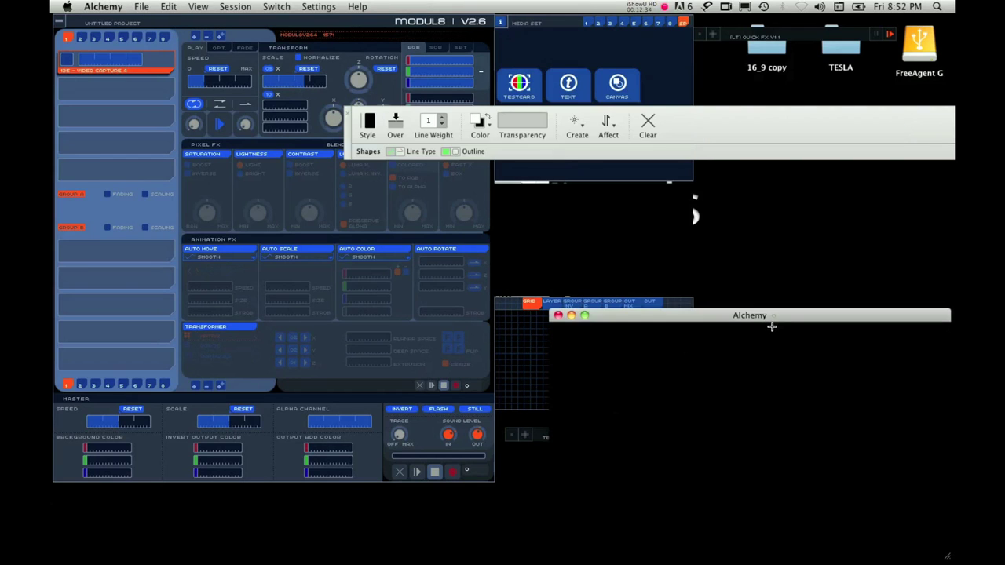
{"action": "left_click", "coordinate": [771, 326]}
{"action": "left_click", "coordinate": [352, 146]}
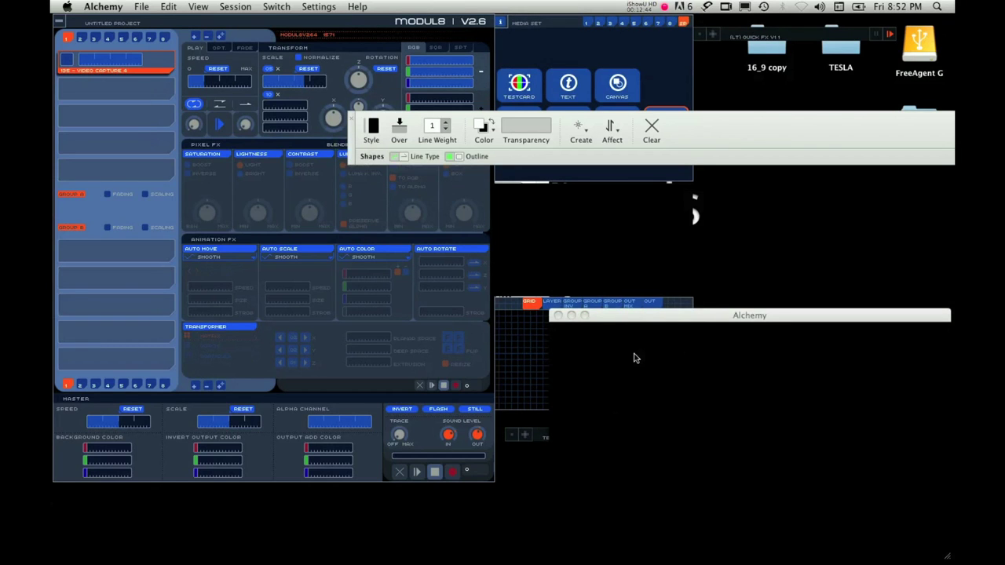
{"action": "left_click", "coordinate": [656, 319]}
{"action": "left_click_drag", "start_coordinate": [656, 319], "coordinate": [648, 316]}
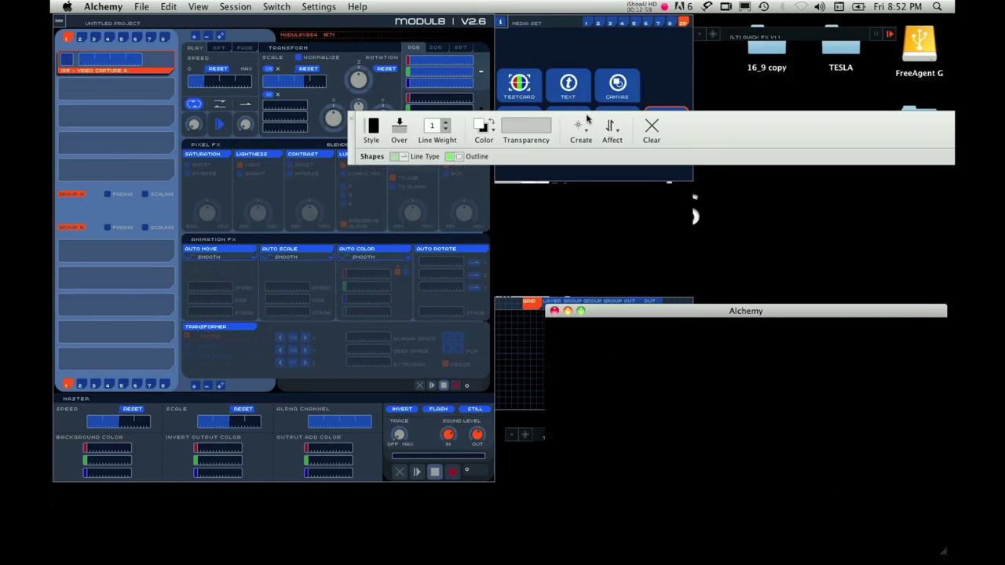
Turn on the Displace and Color Switcher shape effects in Alchemy
{"action": "left_click", "coordinate": [612, 133]}
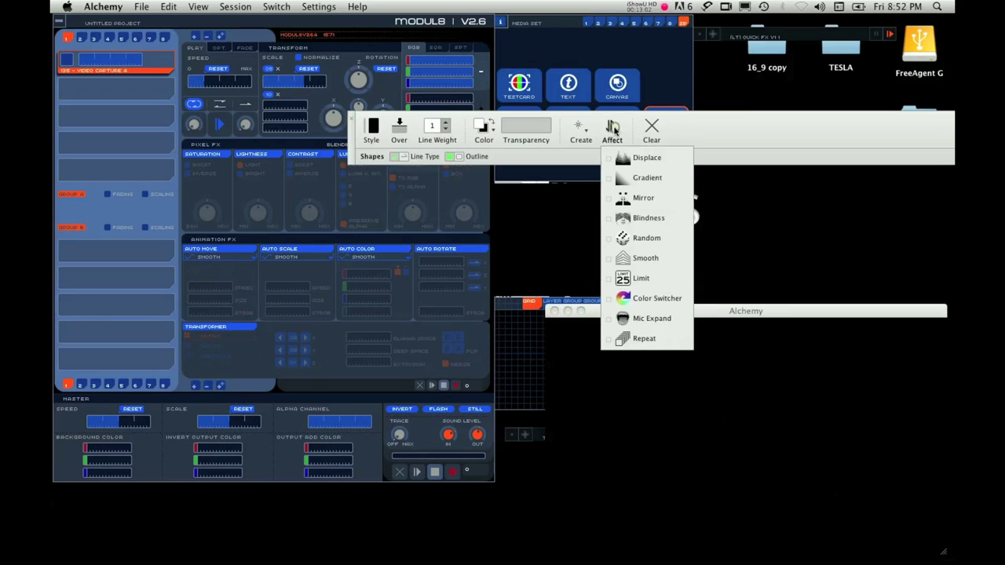
{"action": "left_click", "coordinate": [628, 160]}
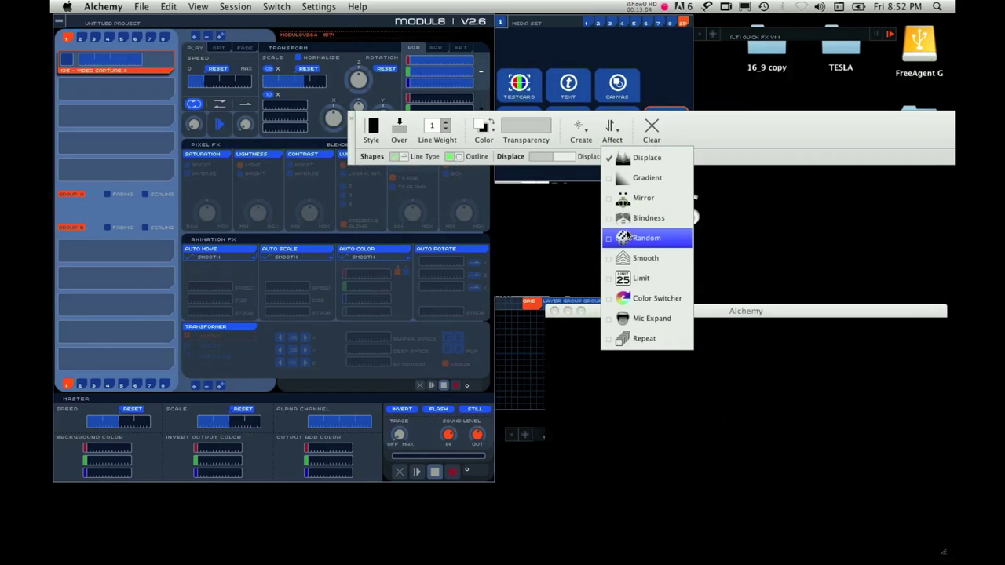
{"action": "left_click", "coordinate": [636, 298]}
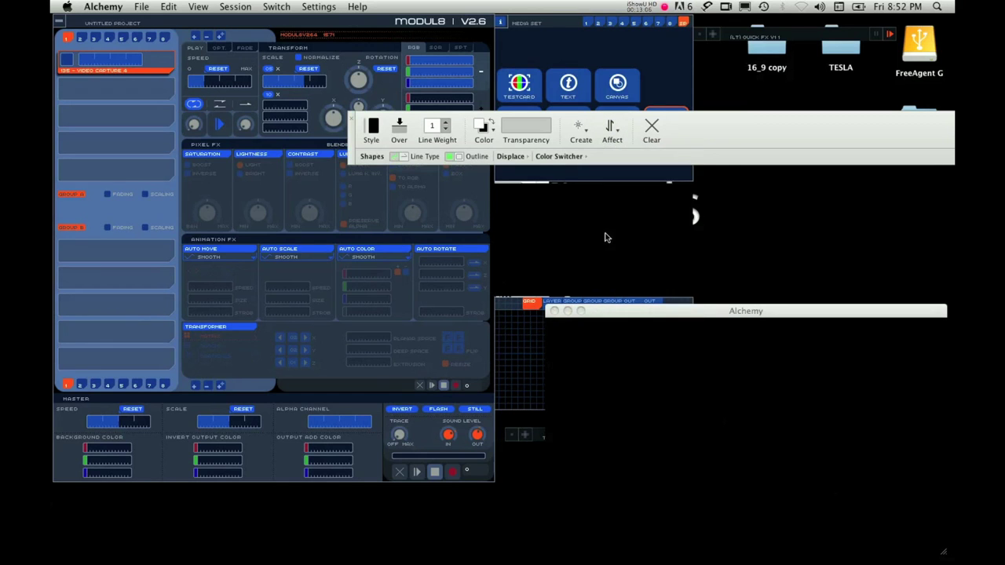
Switch the shape tool to Speed Shapes and draw a large filled shape across the canvas
{"action": "left_click", "coordinate": [579, 140]}
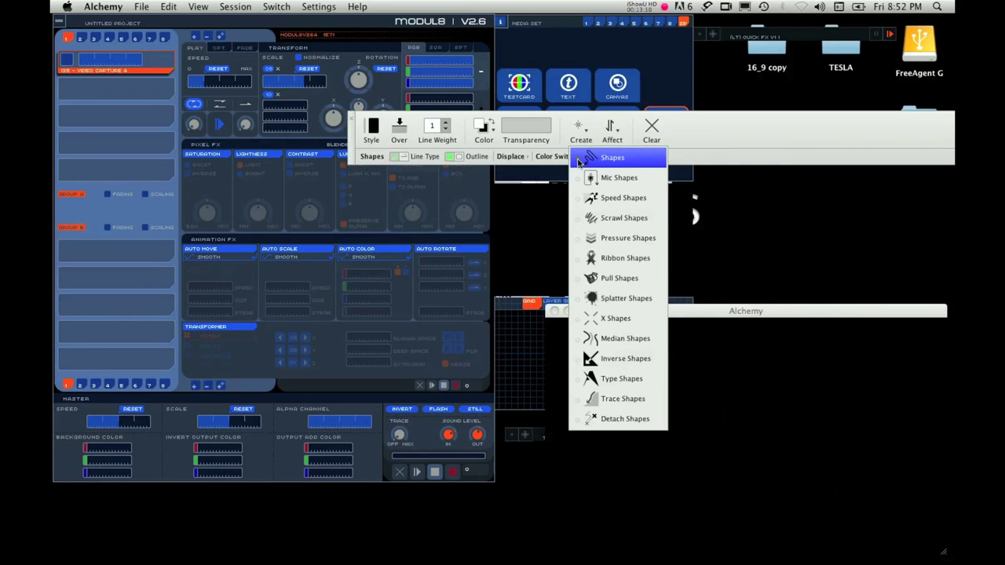
{"action": "left_click", "coordinate": [614, 260]}
{"action": "left_click", "coordinate": [606, 280]}
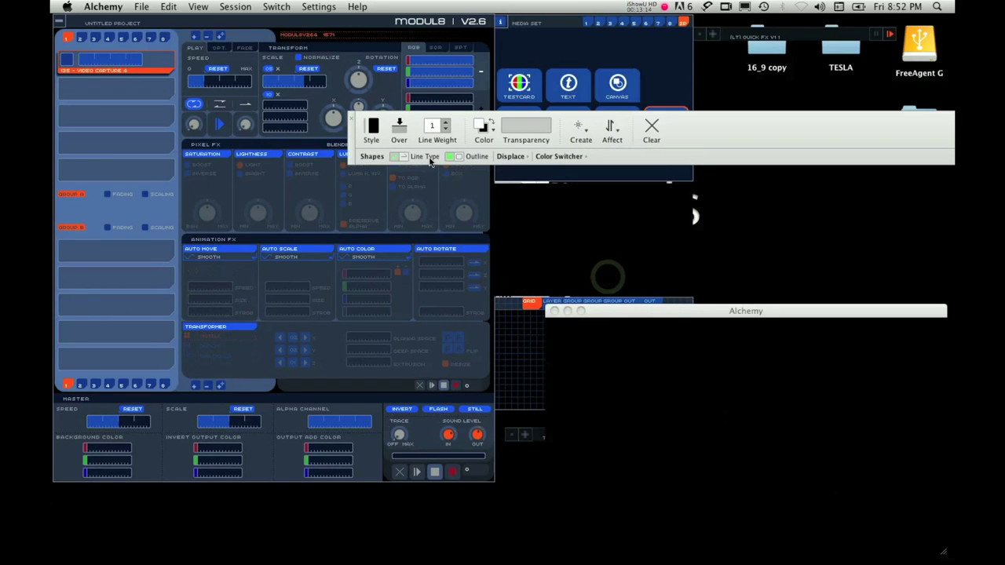
{"action": "key", "text": "super+2"}
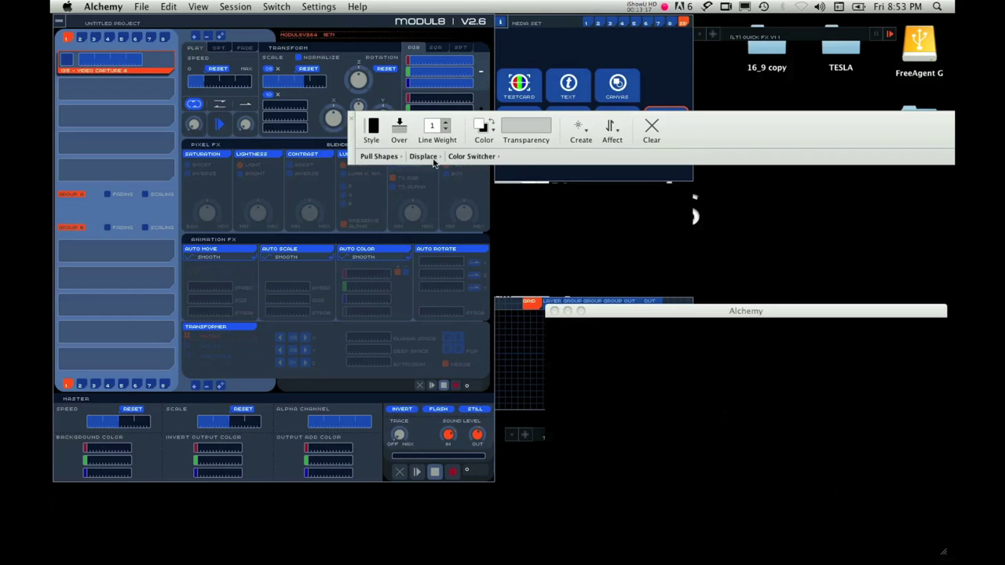
{"action": "left_click", "coordinate": [440, 156]}
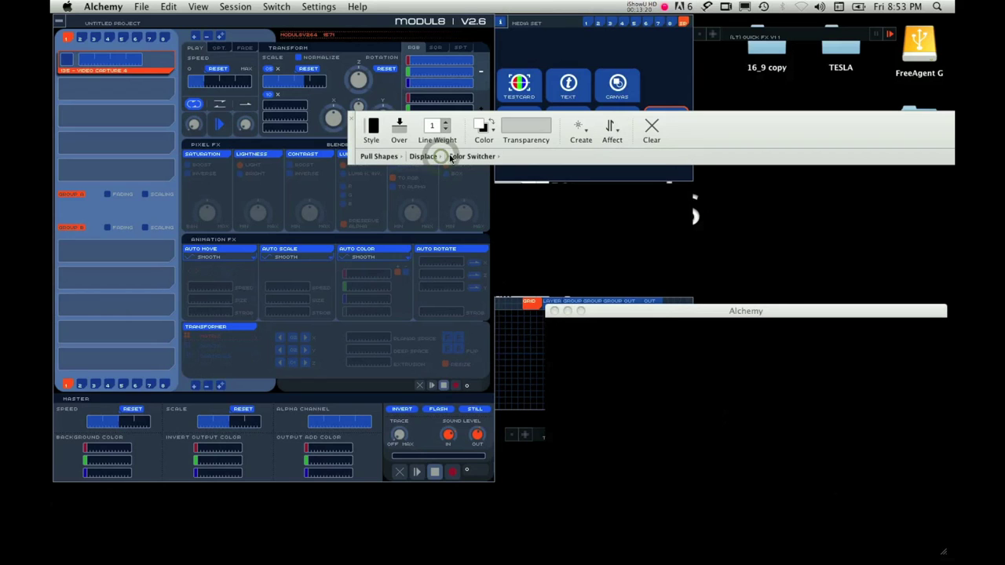
{"action": "left_click", "coordinate": [583, 129]}
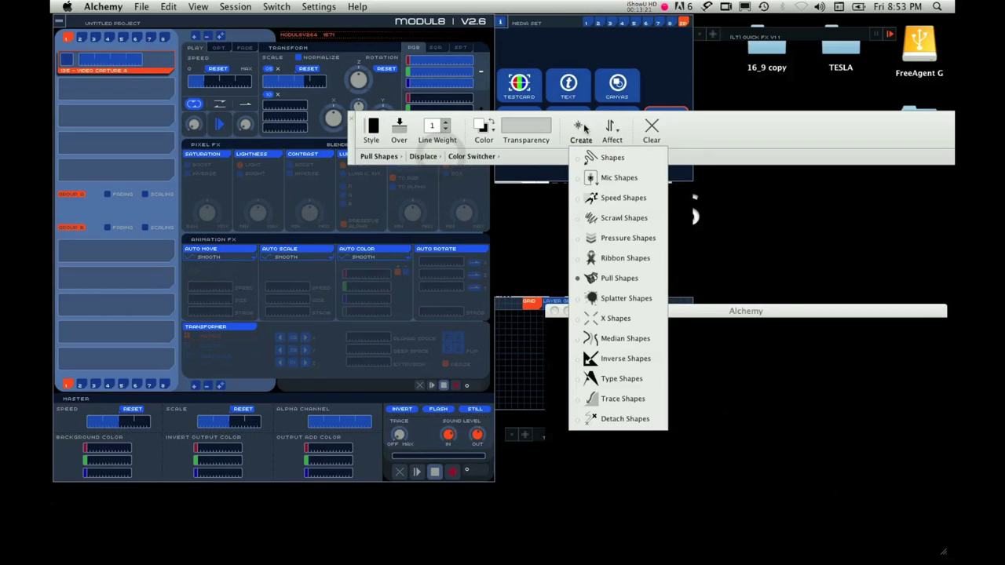
{"action": "left_click", "coordinate": [570, 198]}
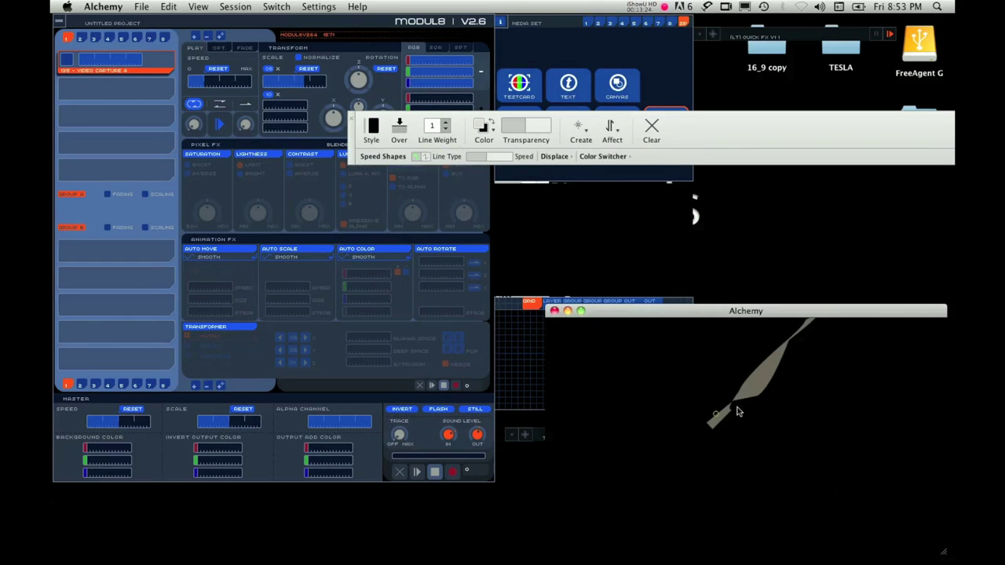
{"action": "mouse_move", "coordinate": [738, 411]}
{"action": "left_mouse_down"}
{"action": "mouse_move", "coordinate": [669, 431]}
{"action": "mouse_move", "coordinate": [773, 424]}
{"action": "mouse_move", "coordinate": [479, 445]}
{"action": "left_mouse_up"}
Move the Video Capture 4 layer in Modul8 from slot one down to slot two
{"action": "left_click", "coordinate": [392, 346]}
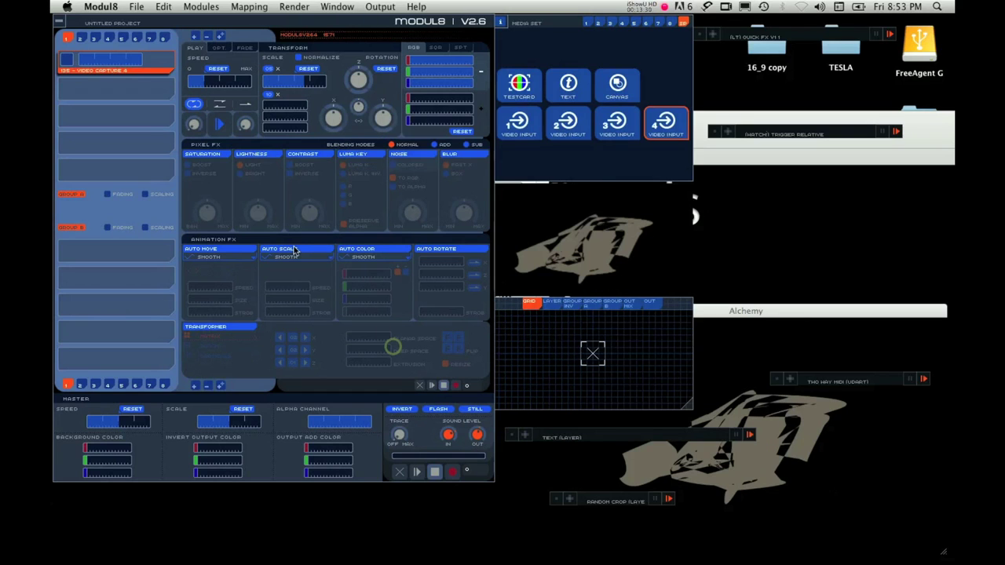
{"action": "left_click", "coordinate": [163, 62]}
{"action": "mouse_move", "coordinate": [164, 62]}
{"action": "left_mouse_down"}
{"action": "mouse_move", "coordinate": [165, 89]}
{"action": "mouse_move", "coordinate": [153, 87]}
{"action": "left_mouse_up"}
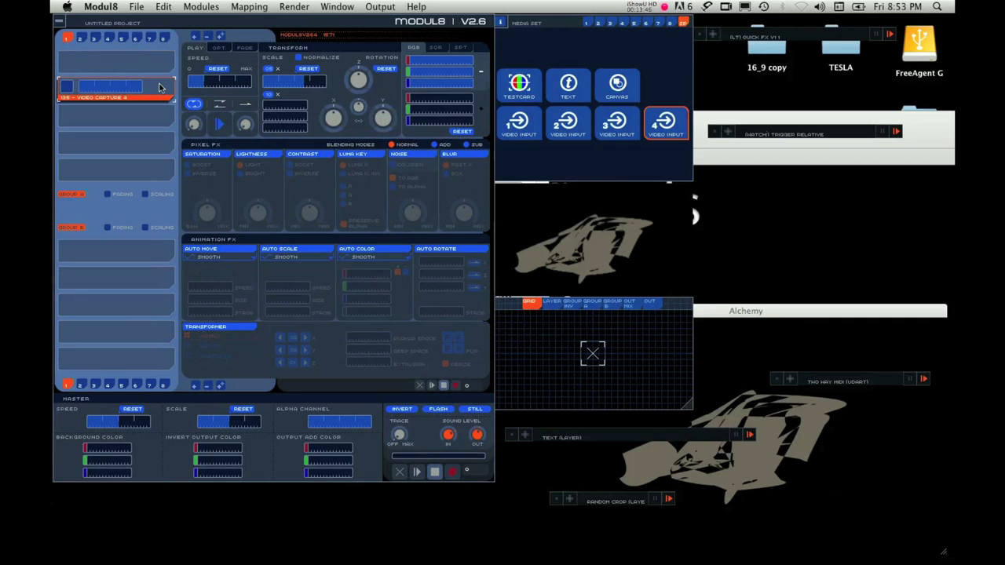
Add a second Video Capture 4 layer on top and set its blend mode to ADD
{"action": "left_click", "coordinate": [221, 38]}
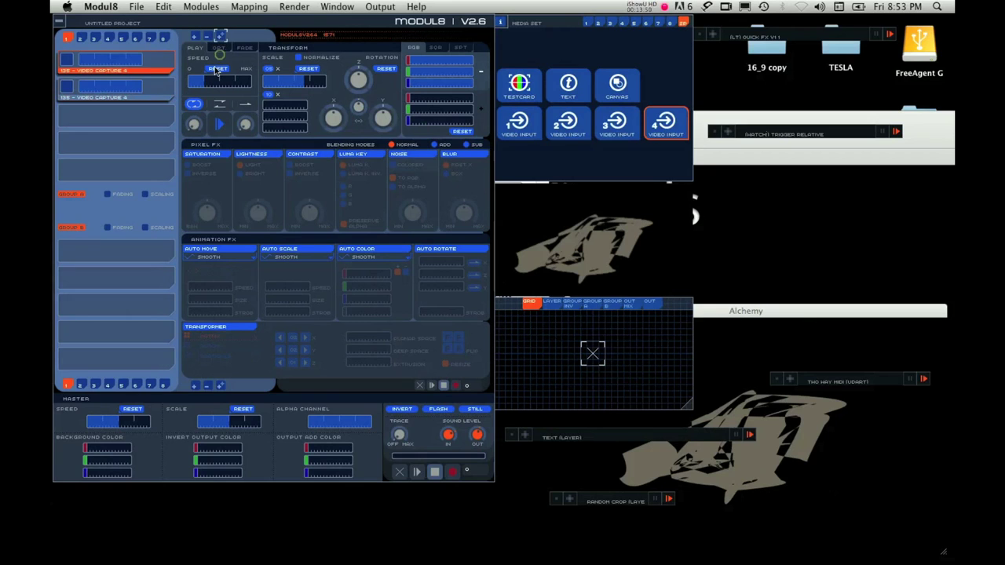
{"action": "left_click", "coordinate": [160, 69]}
{"action": "left_click", "coordinate": [434, 146]}
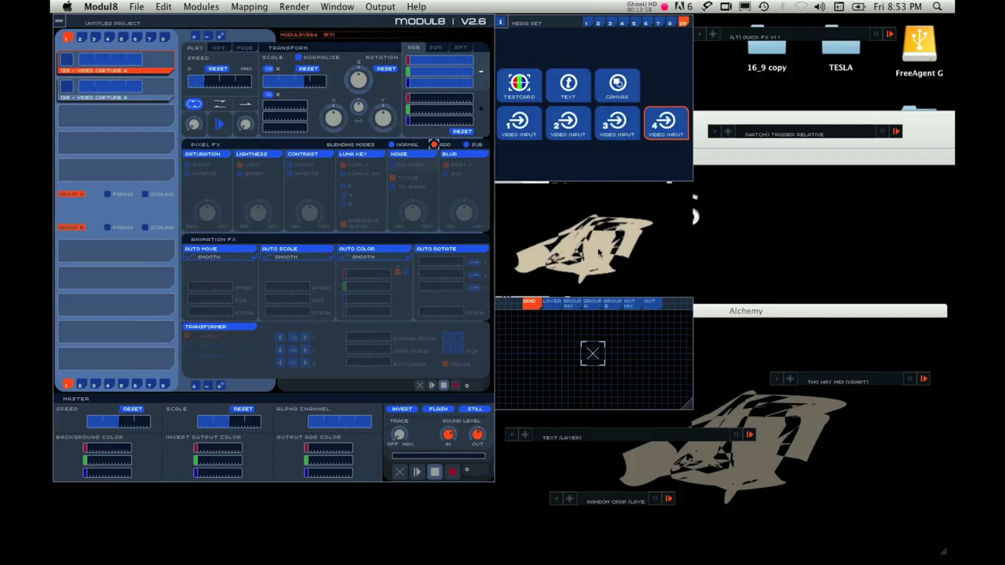
{"action": "left_click", "coordinate": [219, 126]}
Compare the two layers, then raise and lower the top layer's alpha
{"action": "left_click", "coordinate": [162, 98]}
{"action": "left_click", "coordinate": [159, 89]}
{"action": "left_click", "coordinate": [159, 89]}
{"action": "left_click", "coordinate": [155, 63]}
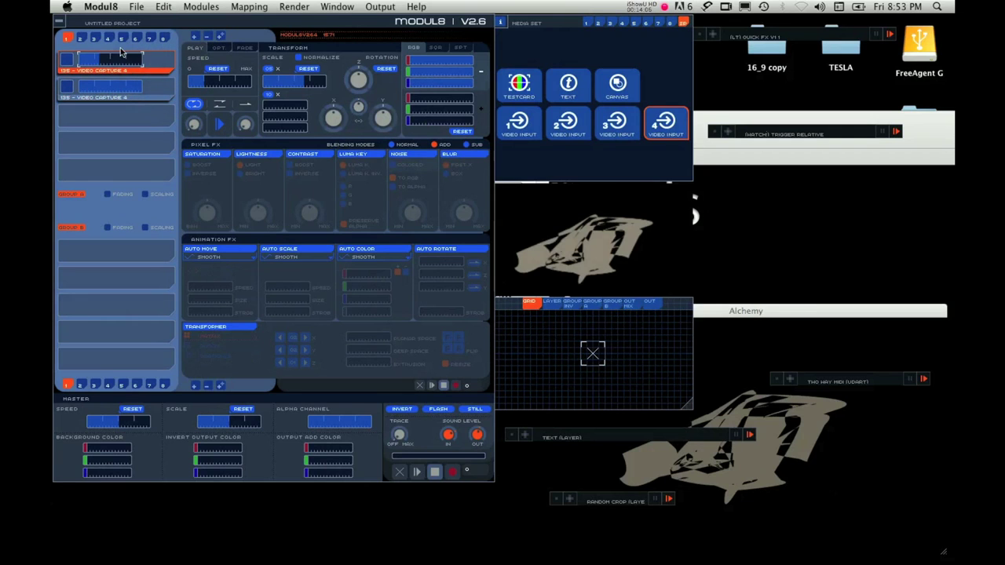
{"action": "left_click_drag", "start_coordinate": [70, 60], "coordinate": [149, 59]}
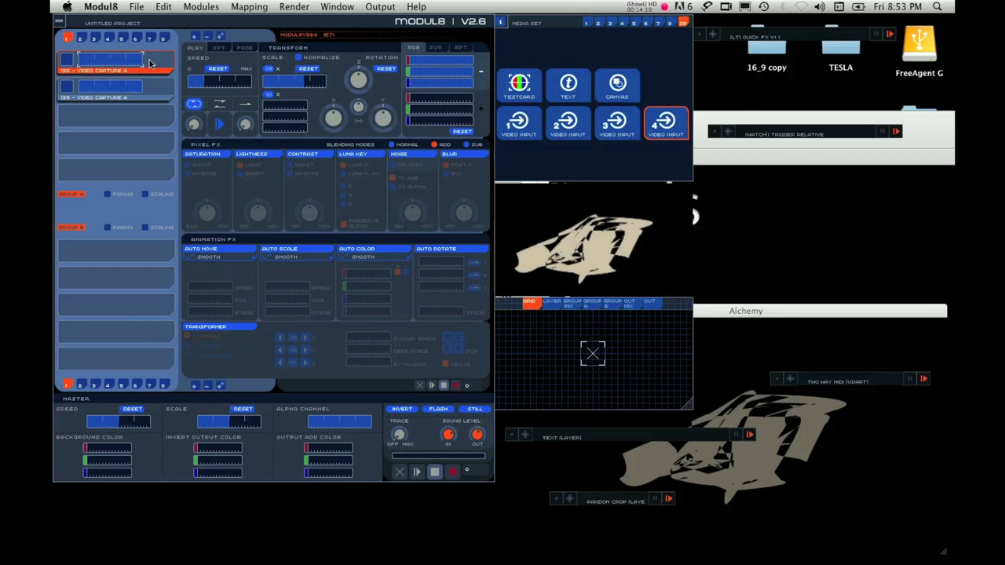
{"action": "mouse_move", "coordinate": [143, 58]}
{"action": "left_mouse_down"}
{"action": "mouse_move", "coordinate": [73, 66]}
{"action": "mouse_move", "coordinate": [145, 58]}
{"action": "mouse_move", "coordinate": [102, 70]}
{"action": "mouse_move", "coordinate": [176, 6]}
{"action": "left_mouse_up"}
Enable Linear Auto Scale on the top layer, set its Speed and Size, then return to Alchemy
{"action": "left_click", "coordinate": [287, 252]}
{"action": "left_click", "coordinate": [287, 259]}
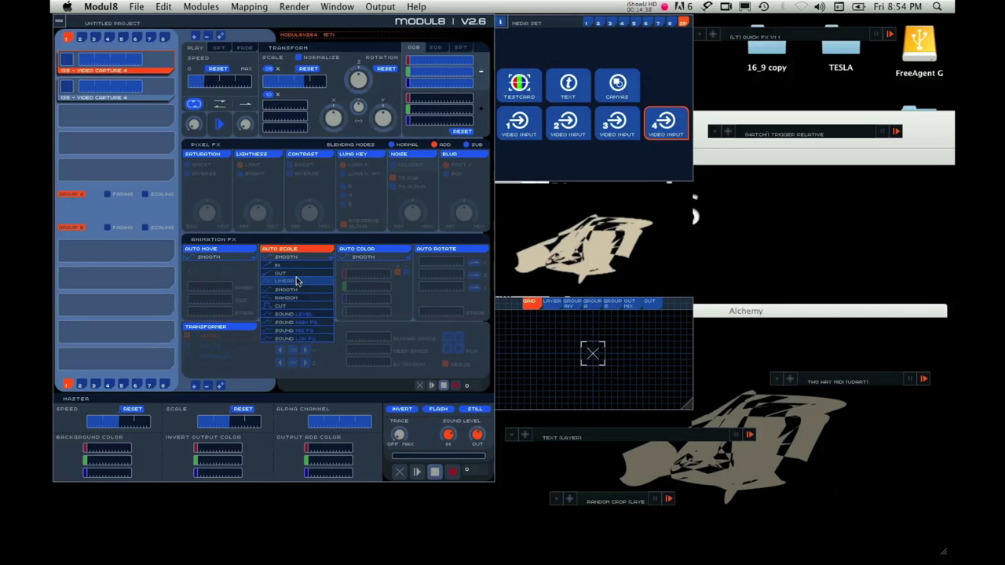
{"action": "left_click", "coordinate": [296, 281]}
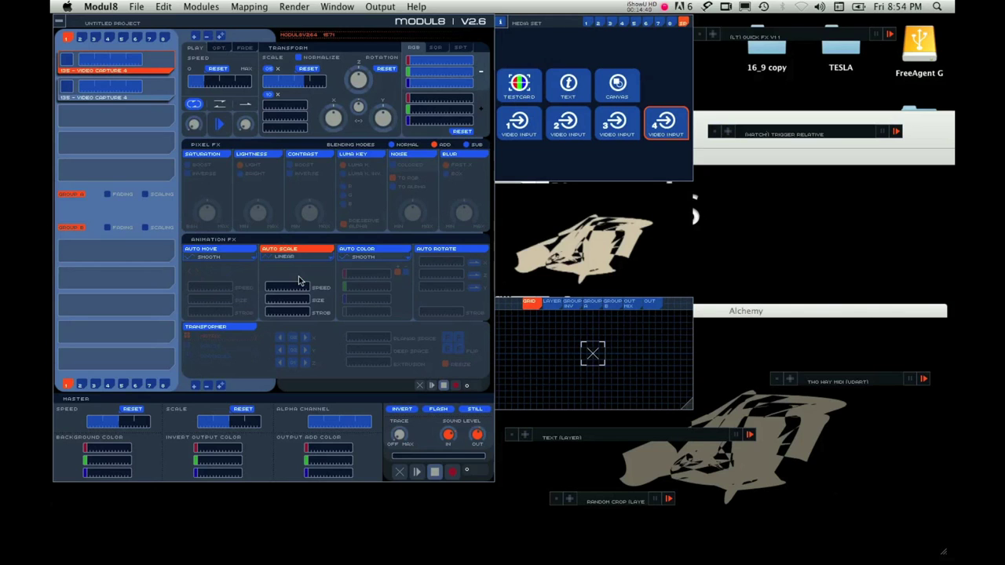
{"action": "left_click_drag", "start_coordinate": [265, 289], "coordinate": [296, 289]}
{"action": "left_click_drag", "start_coordinate": [266, 301], "coordinate": [285, 303]}
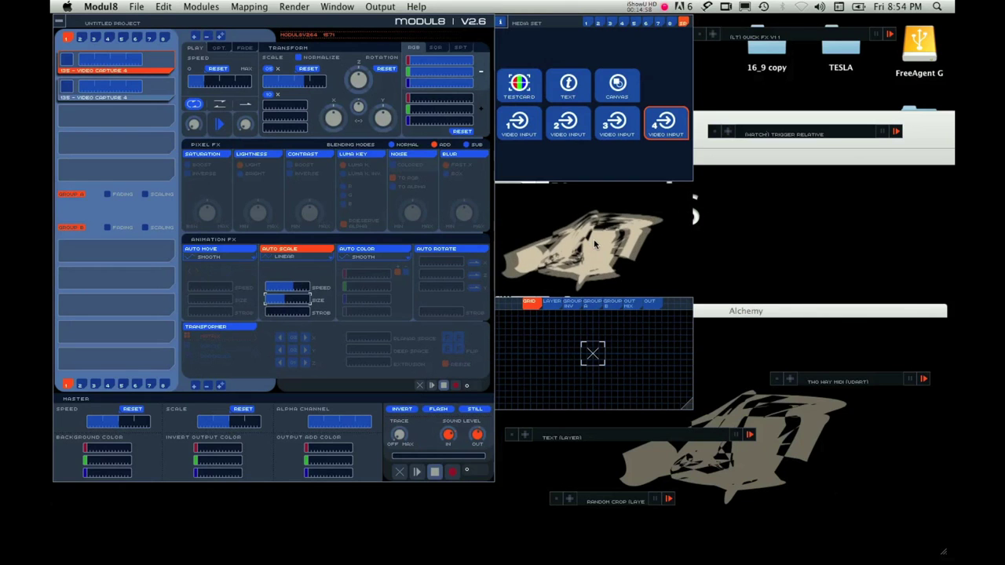
{"action": "left_click", "coordinate": [772, 310]}
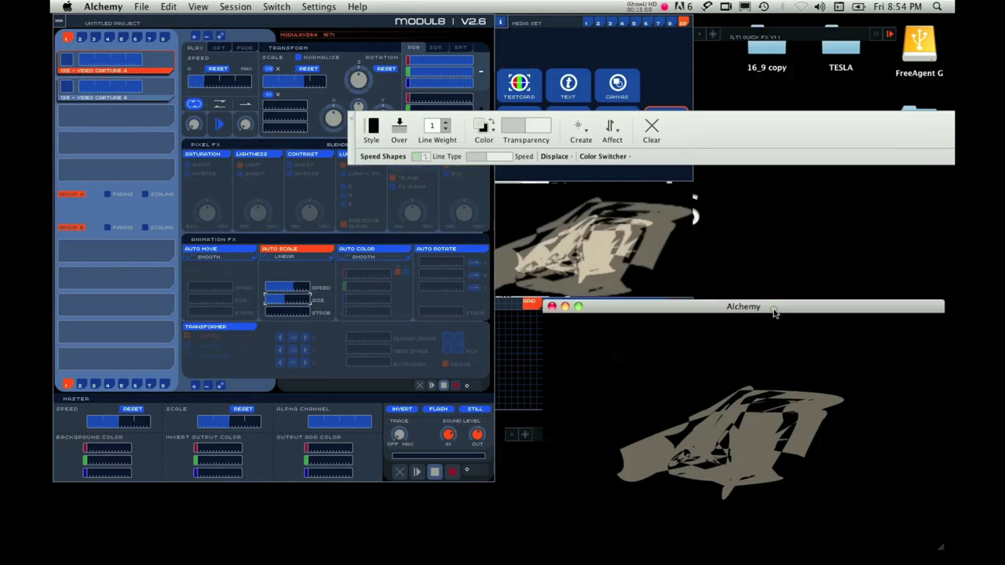
Add the Mirror effect to Alchemy's active drawing effects
{"action": "left_click", "coordinate": [614, 135]}
{"action": "left_click", "coordinate": [612, 128]}
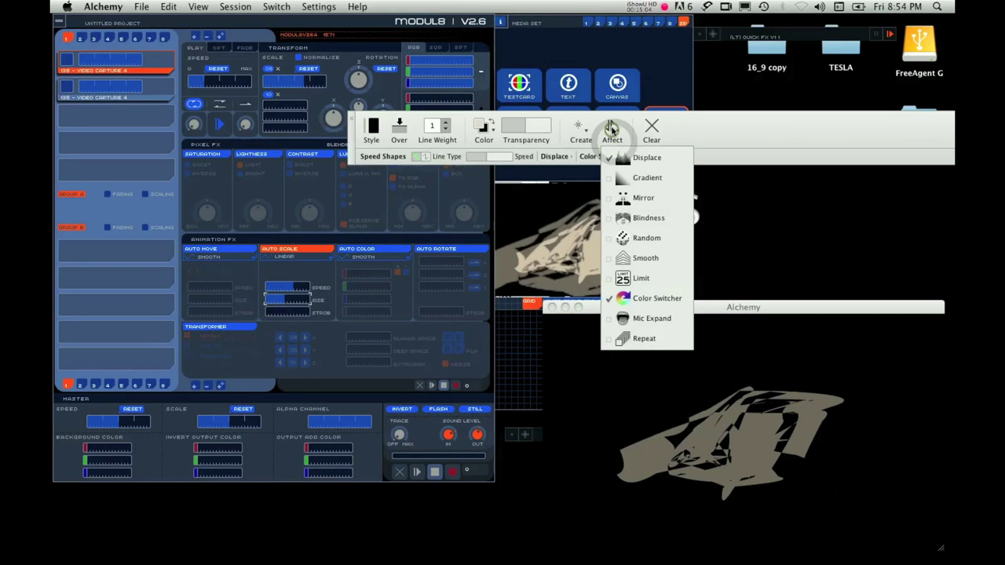
{"action": "left_click", "coordinate": [632, 197]}
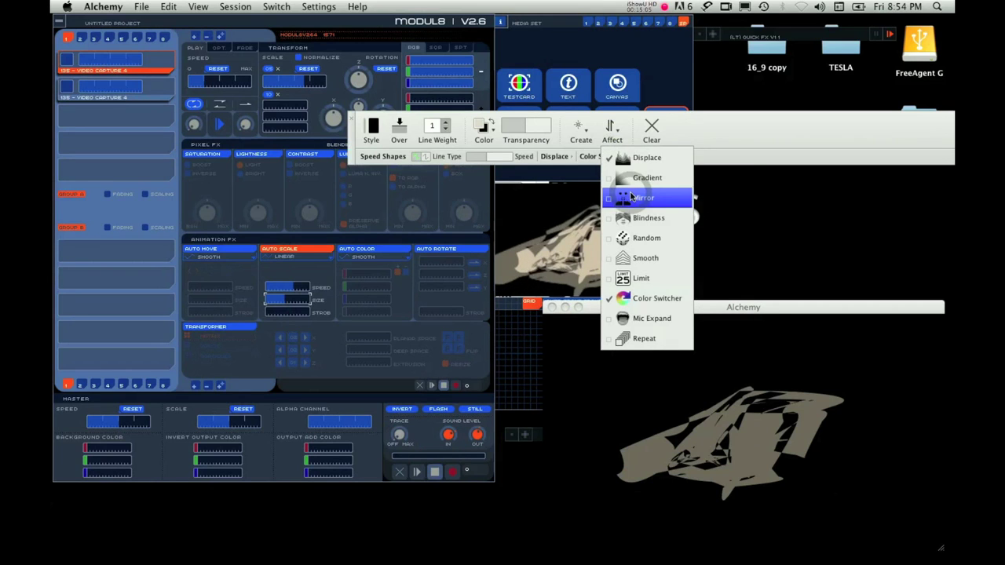
{"action": "left_click", "coordinate": [632, 197]}
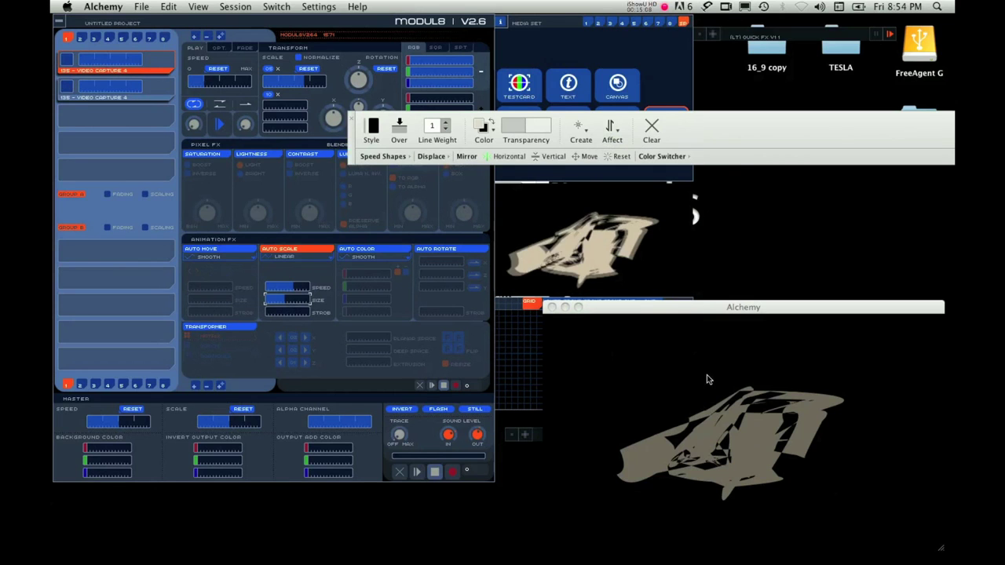
Clear the canvas, draw mirrored green and pink shapes, then return to Modul8
{"action": "left_click", "coordinate": [652, 133]}
{"action": "mouse_move", "coordinate": [724, 428]}
{"action": "left_mouse_down"}
{"action": "mouse_move", "coordinate": [751, 453]}
{"action": "mouse_move", "coordinate": [767, 429]}
{"action": "mouse_move", "coordinate": [719, 429]}
{"action": "mouse_move", "coordinate": [788, 416]}
{"action": "mouse_move", "coordinate": [709, 435]}
{"action": "mouse_move", "coordinate": [729, 330]}
{"action": "left_mouse_up"}
{"action": "left_click", "coordinate": [675, 226]}
{"action": "left_click", "coordinate": [651, 133]}
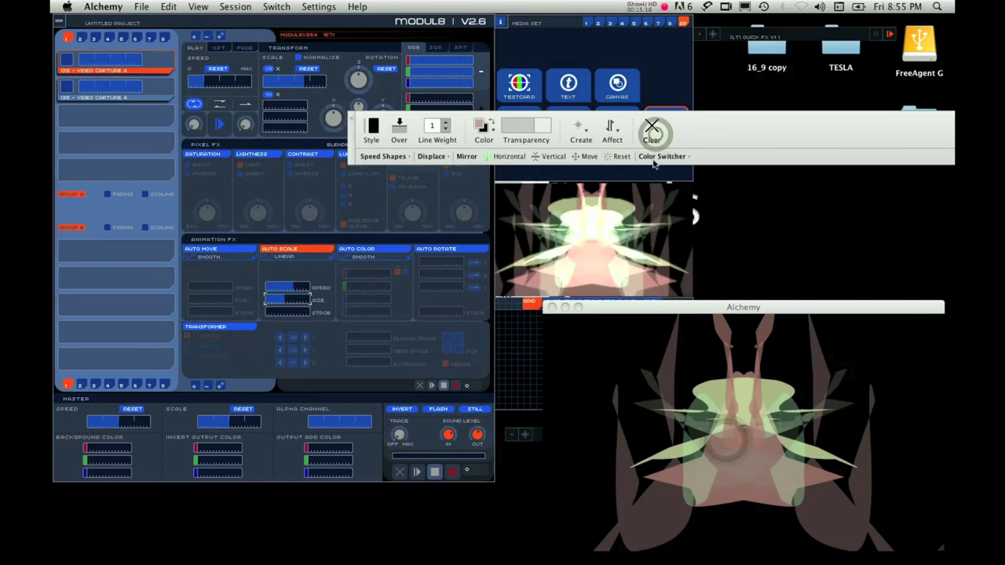
{"action": "left_click", "coordinate": [297, 254]}
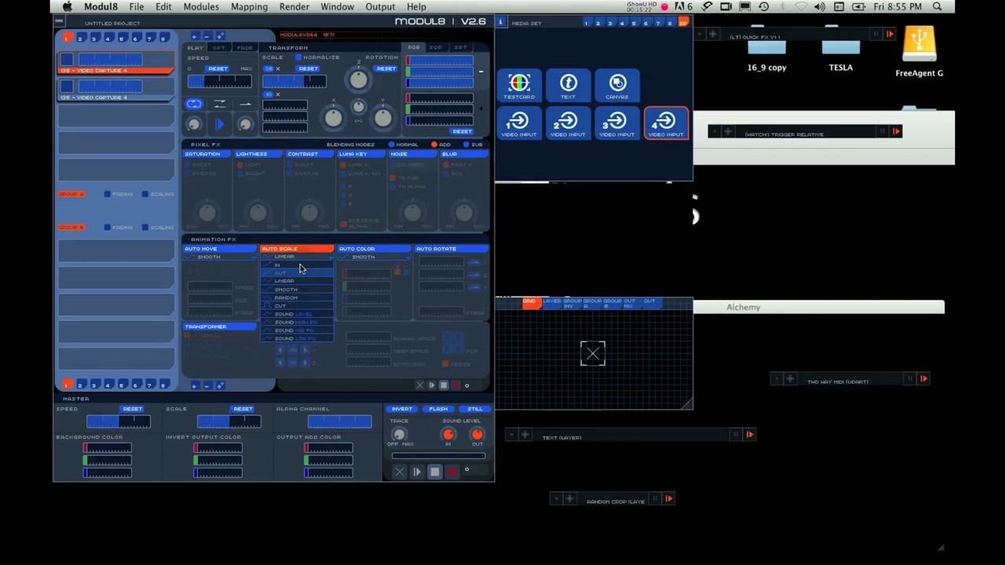
Set Auto Scale to Sound Level, then draw mirrored grey and beige shapes in Alchemy
{"action": "left_click", "coordinate": [306, 314]}
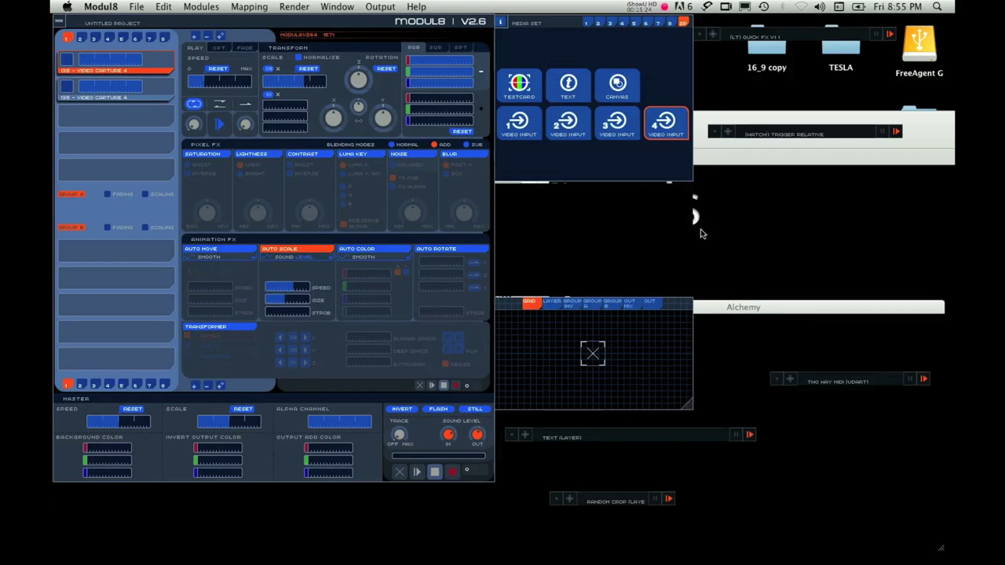
{"action": "left_click", "coordinate": [749, 346]}
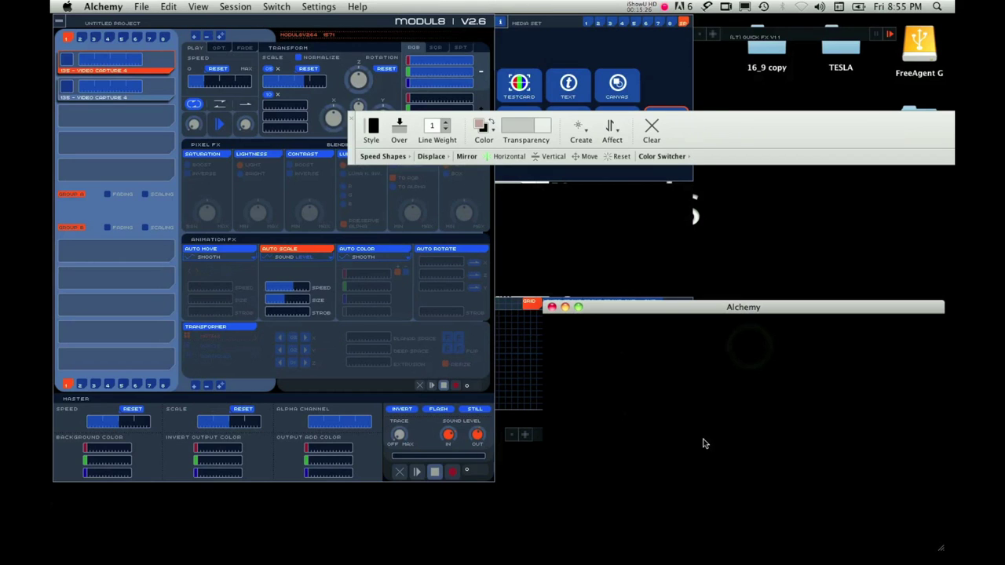
{"action": "mouse_move", "coordinate": [704, 443]}
{"action": "left_mouse_down"}
{"action": "mouse_move", "coordinate": [750, 452]}
{"action": "mouse_move", "coordinate": [594, 448]}
{"action": "left_mouse_up"}
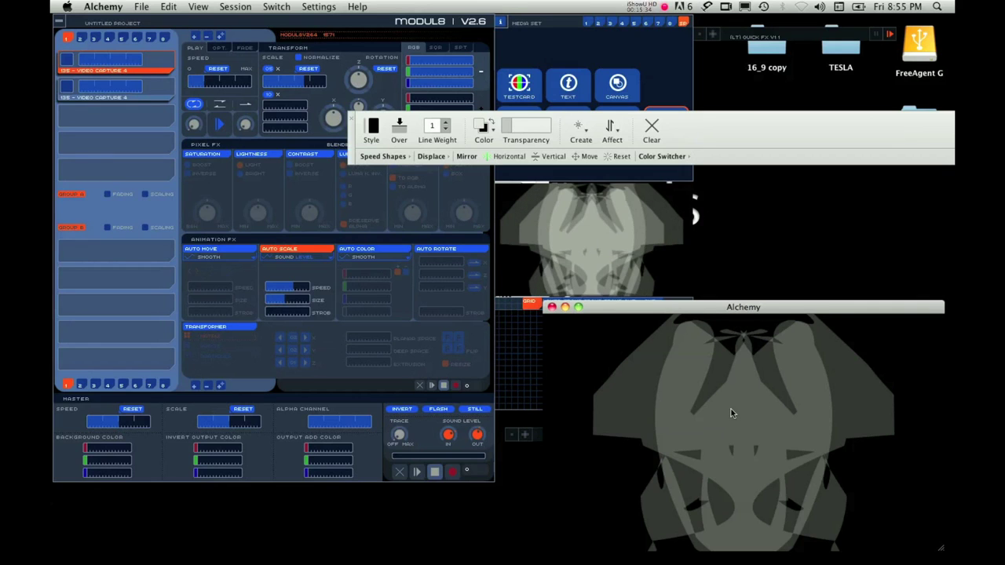
{"action": "mouse_move", "coordinate": [730, 413]}
{"action": "left_mouse_down"}
{"action": "mouse_move", "coordinate": [787, 438]}
{"action": "mouse_move", "coordinate": [766, 441]}
{"action": "mouse_move", "coordinate": [744, 483]}
{"action": "left_mouse_up"}
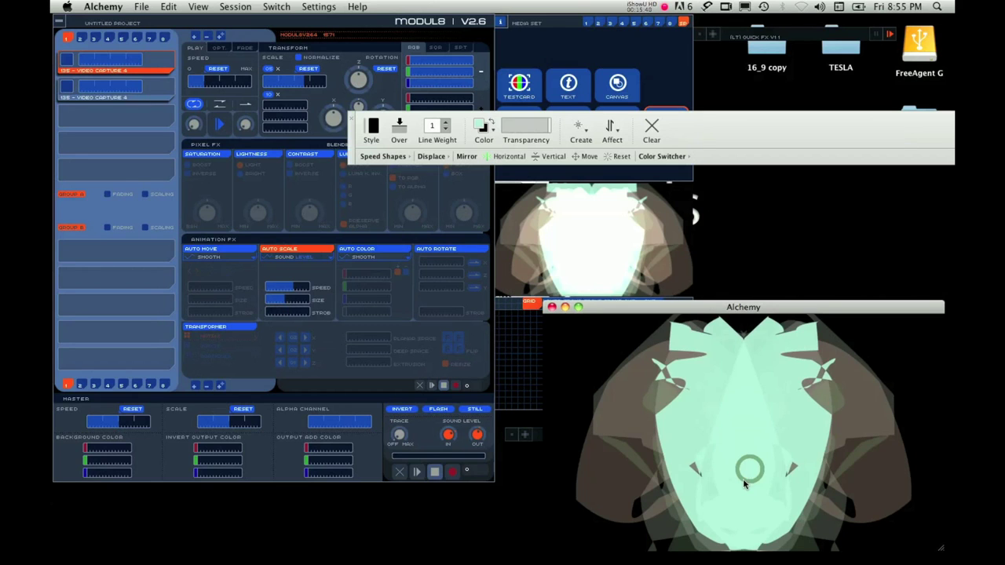
Check the Modul8 output, then clear the Alchemy canvas back to black
{"action": "left_click", "coordinate": [603, 230]}
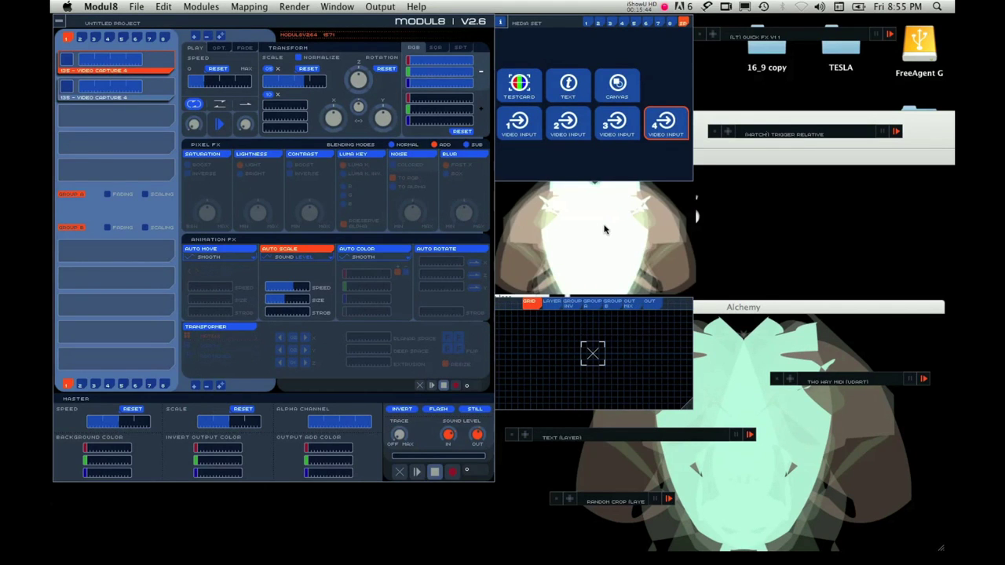
{"action": "left_click", "coordinate": [570, 310]}
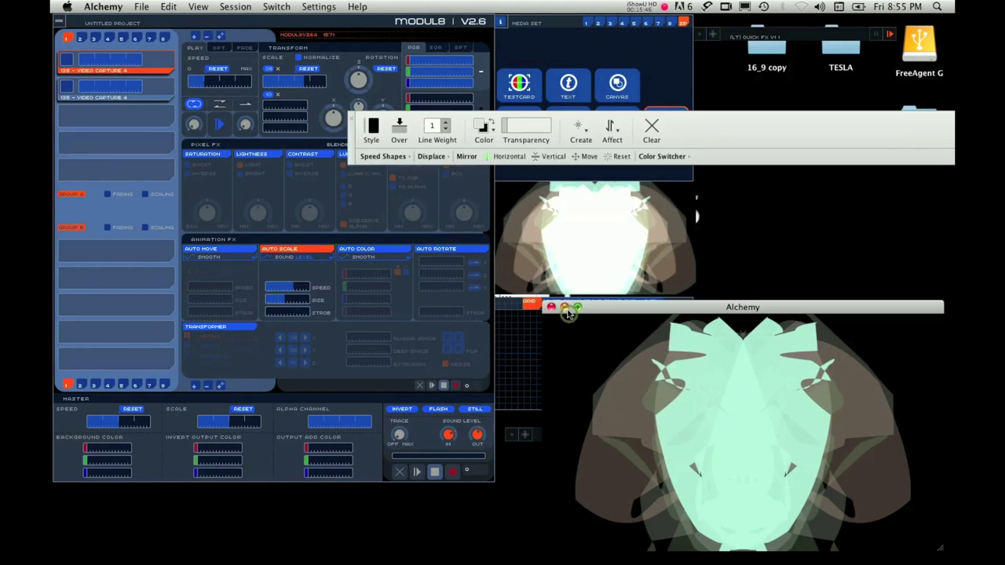
{"action": "left_click", "coordinate": [650, 132]}
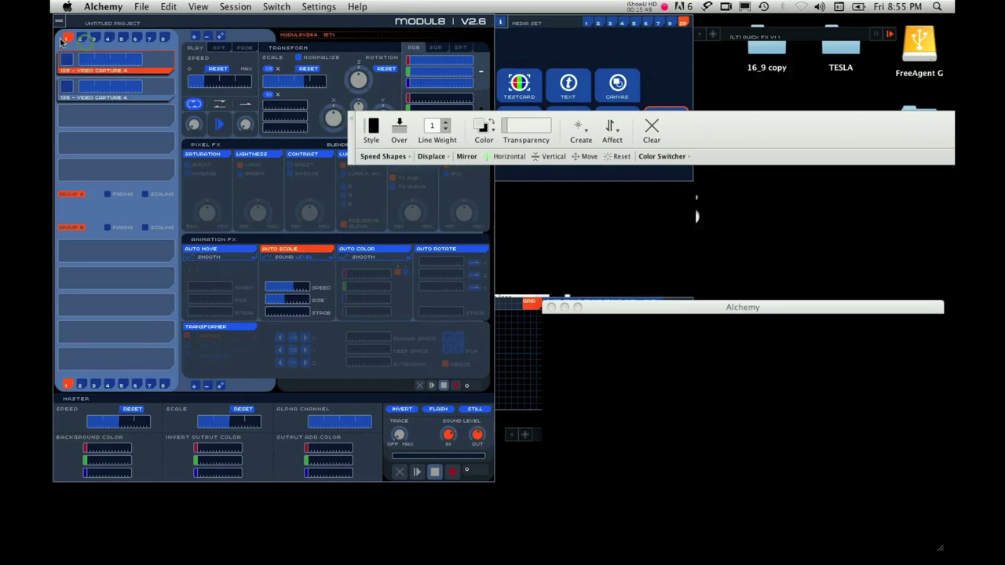
Quit Alchemy, Modul8 (confirming with OK) and CamTwist
{"action": "left_click", "coordinate": [94, 9]}
{"action": "left_click", "coordinate": [118, 125]}
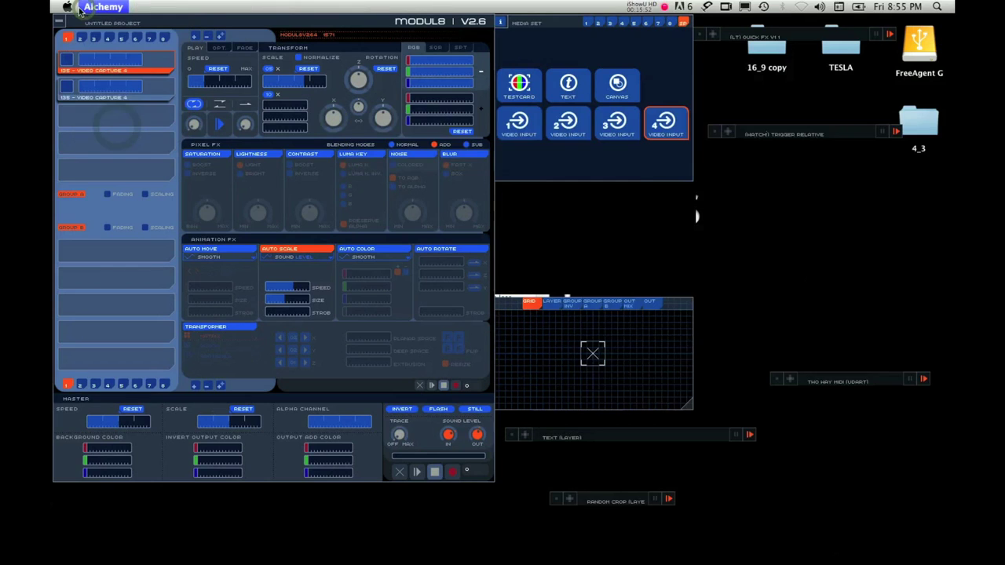
{"action": "left_click", "coordinate": [84, 11]}
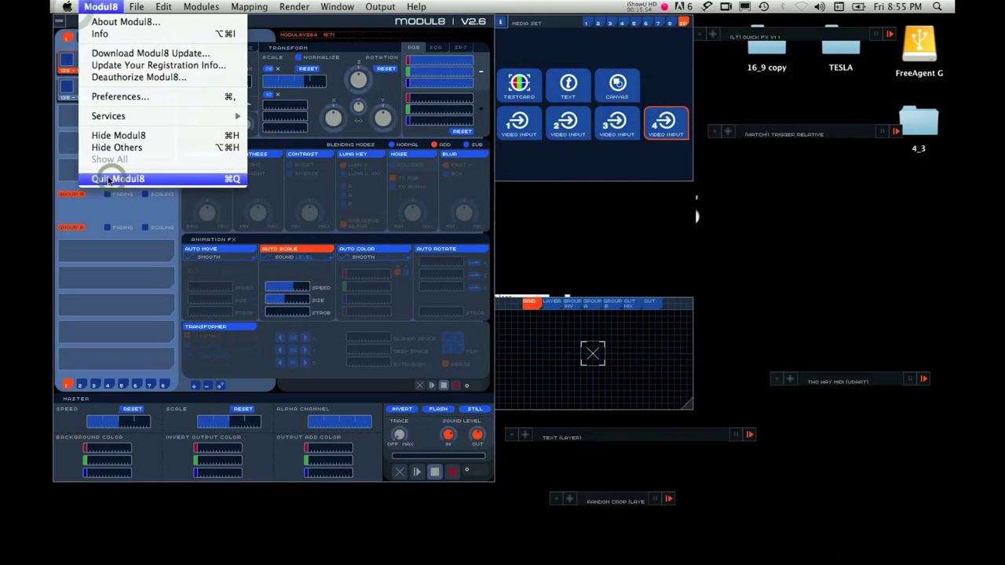
{"action": "left_click", "coordinate": [109, 181]}
{"action": "left_click", "coordinate": [336, 230]}
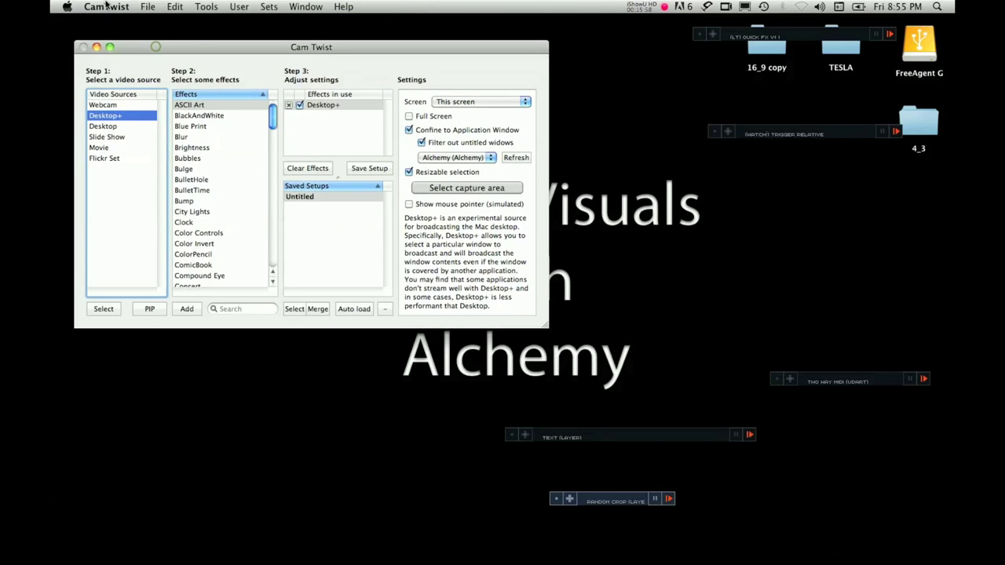
{"action": "left_click", "coordinate": [106, 7]}
{"action": "left_click", "coordinate": [126, 139]}
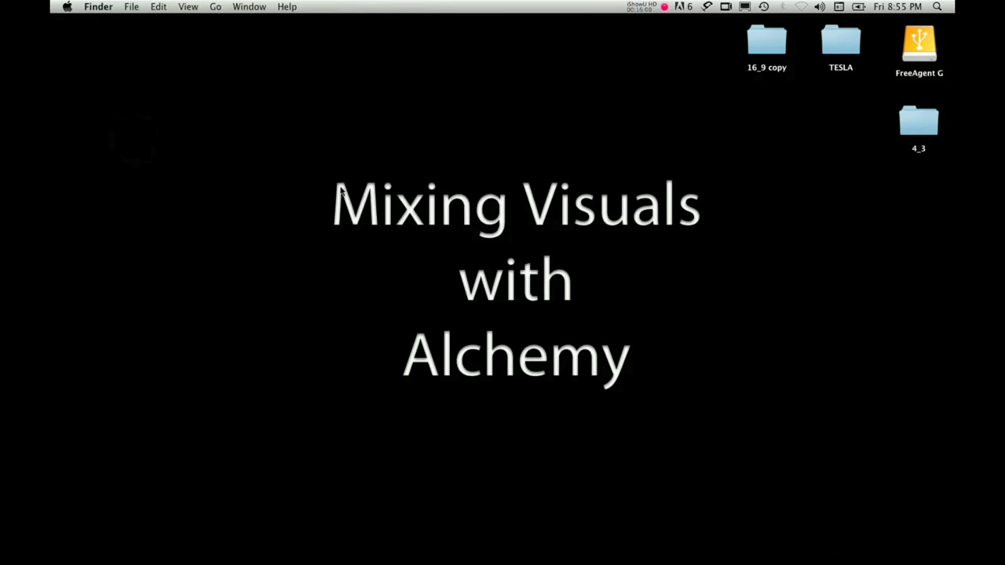